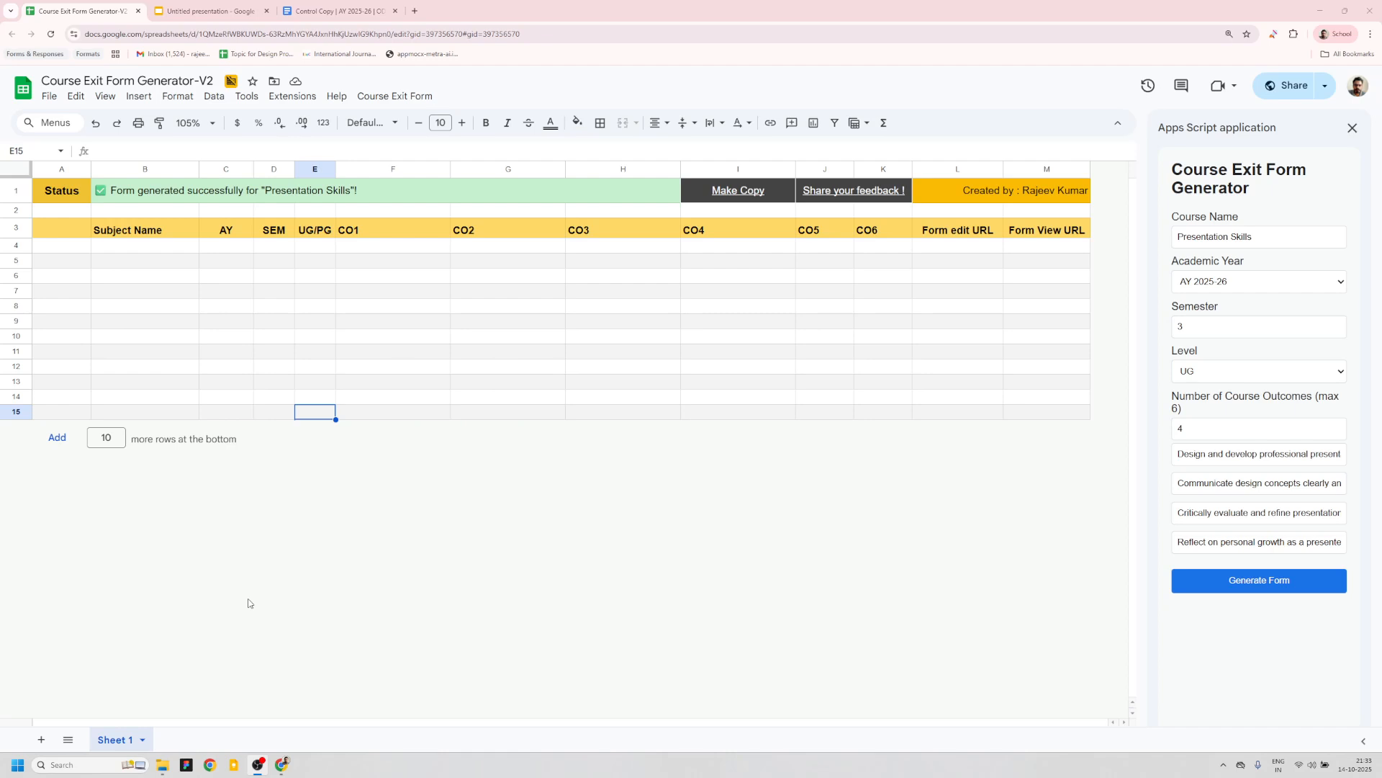
- Review the presentation slides explaining the course exit form problem and the generator solution
{"action": "left_click", "coordinate": [188, 16]}
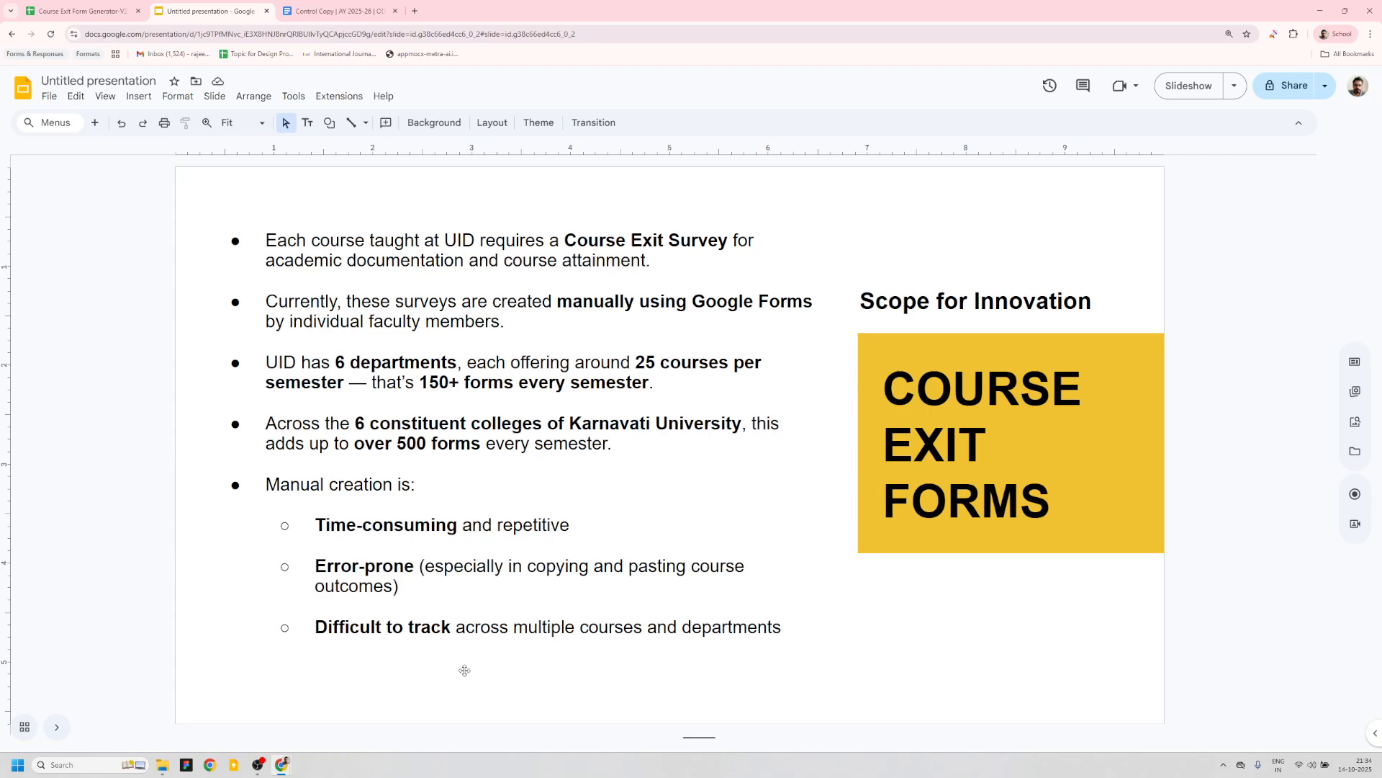
{"action": "key", "text": "Down"}
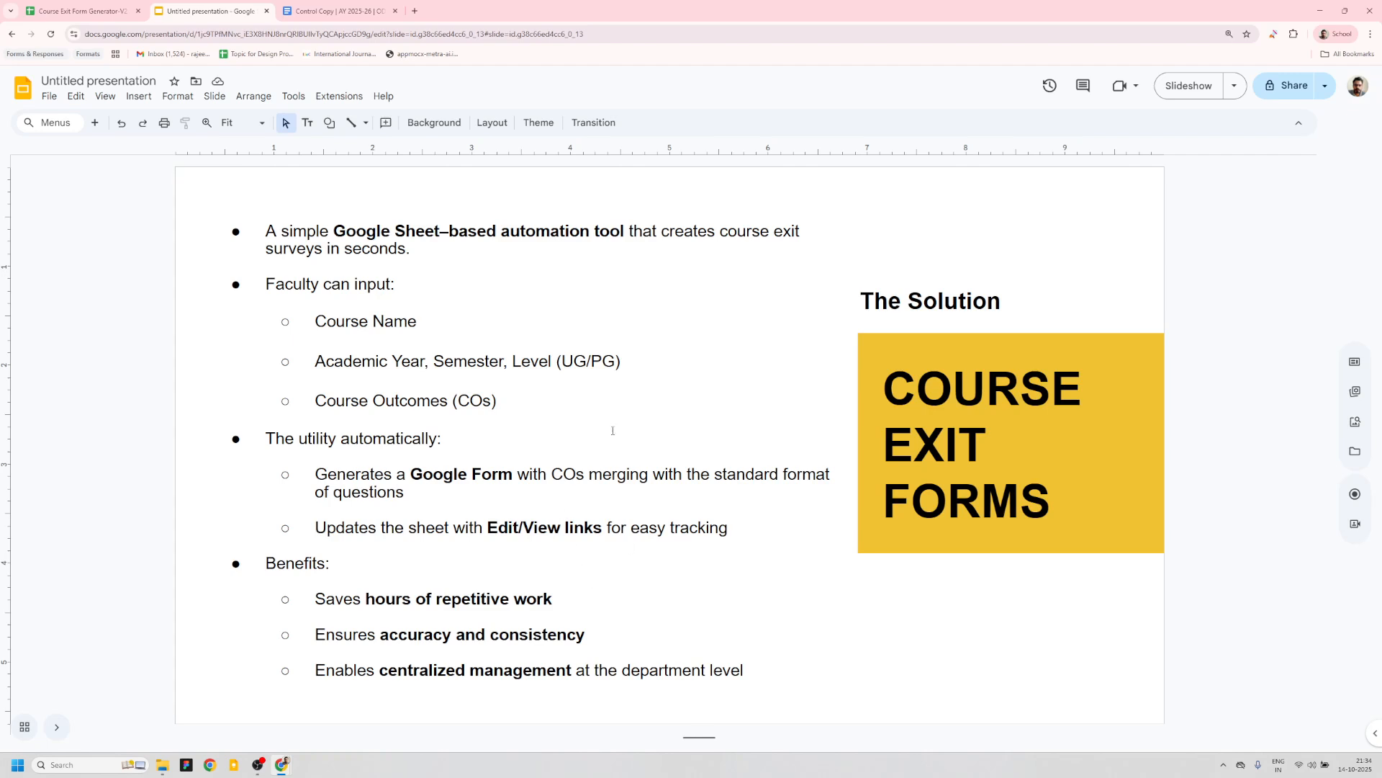
{"action": "left_click", "coordinate": [79, 11]}
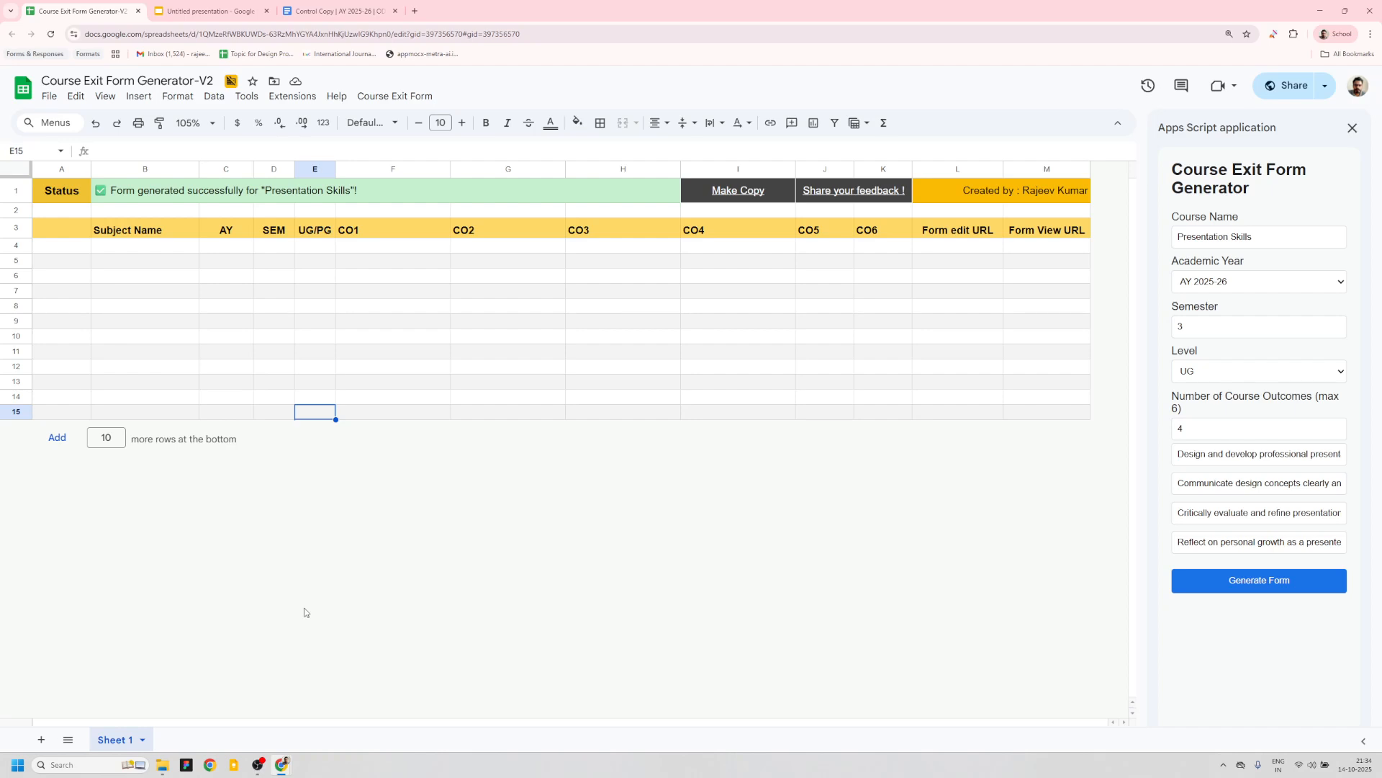
- Generate the Presentation Skills course exit form and open its link to review the survey questions
{"action": "left_click", "coordinate": [1270, 585]}
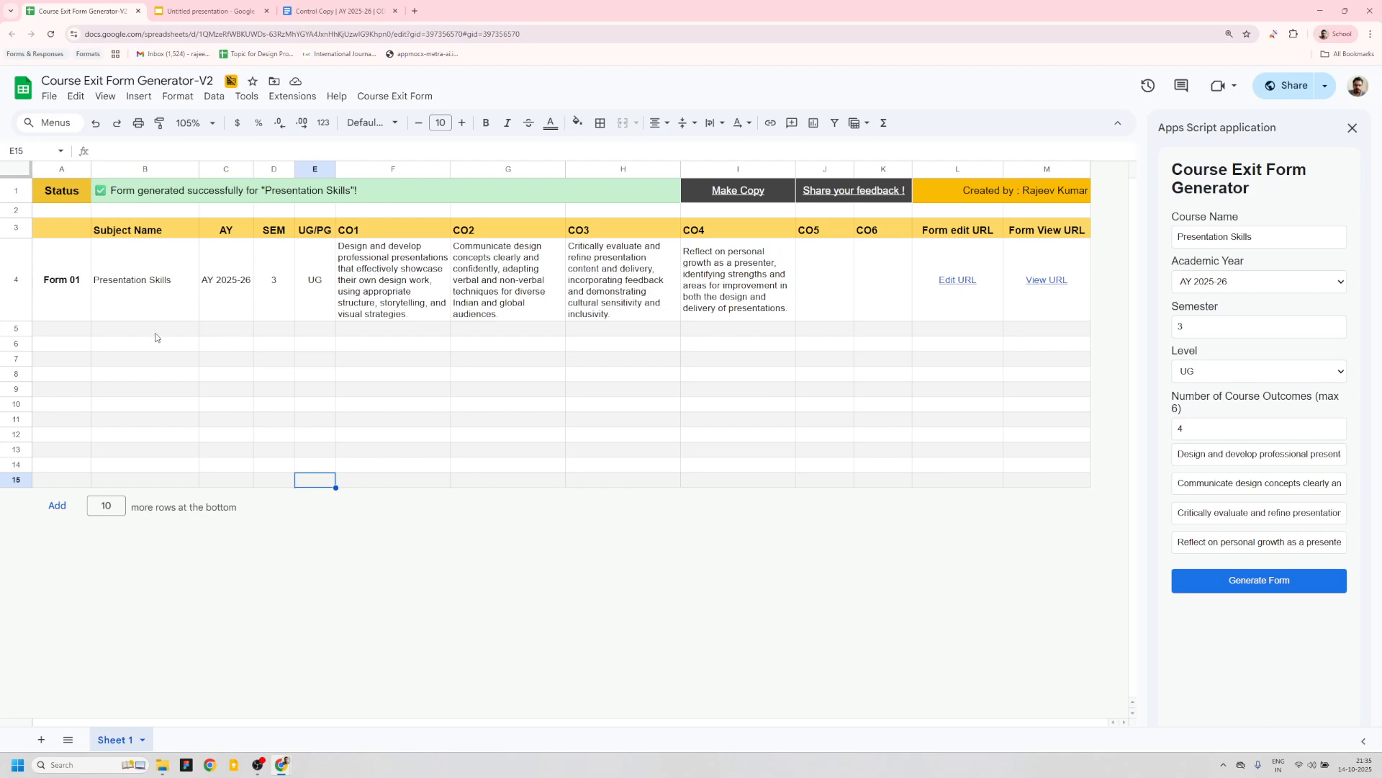
{"action": "mouse_move", "coordinate": [998, 284]}
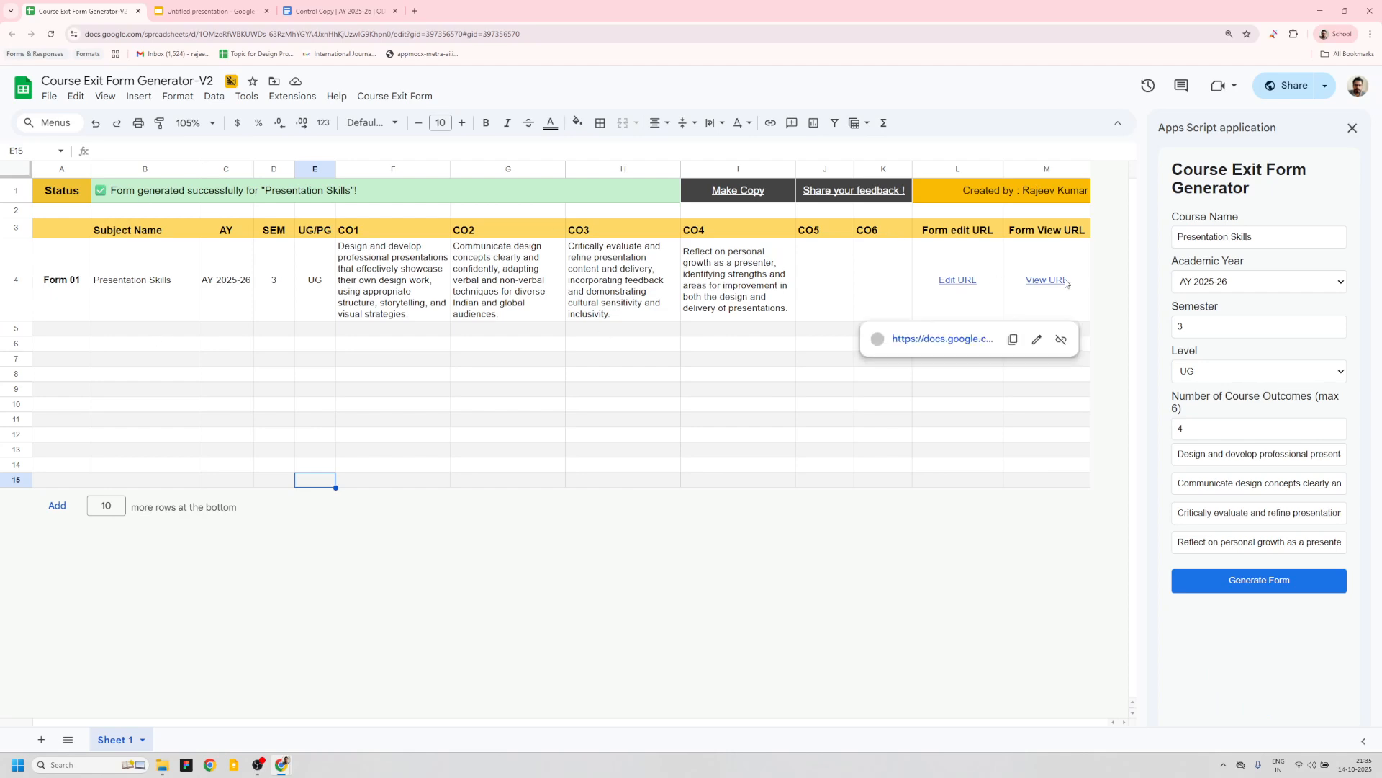
{"action": "left_click", "coordinate": [942, 340]}
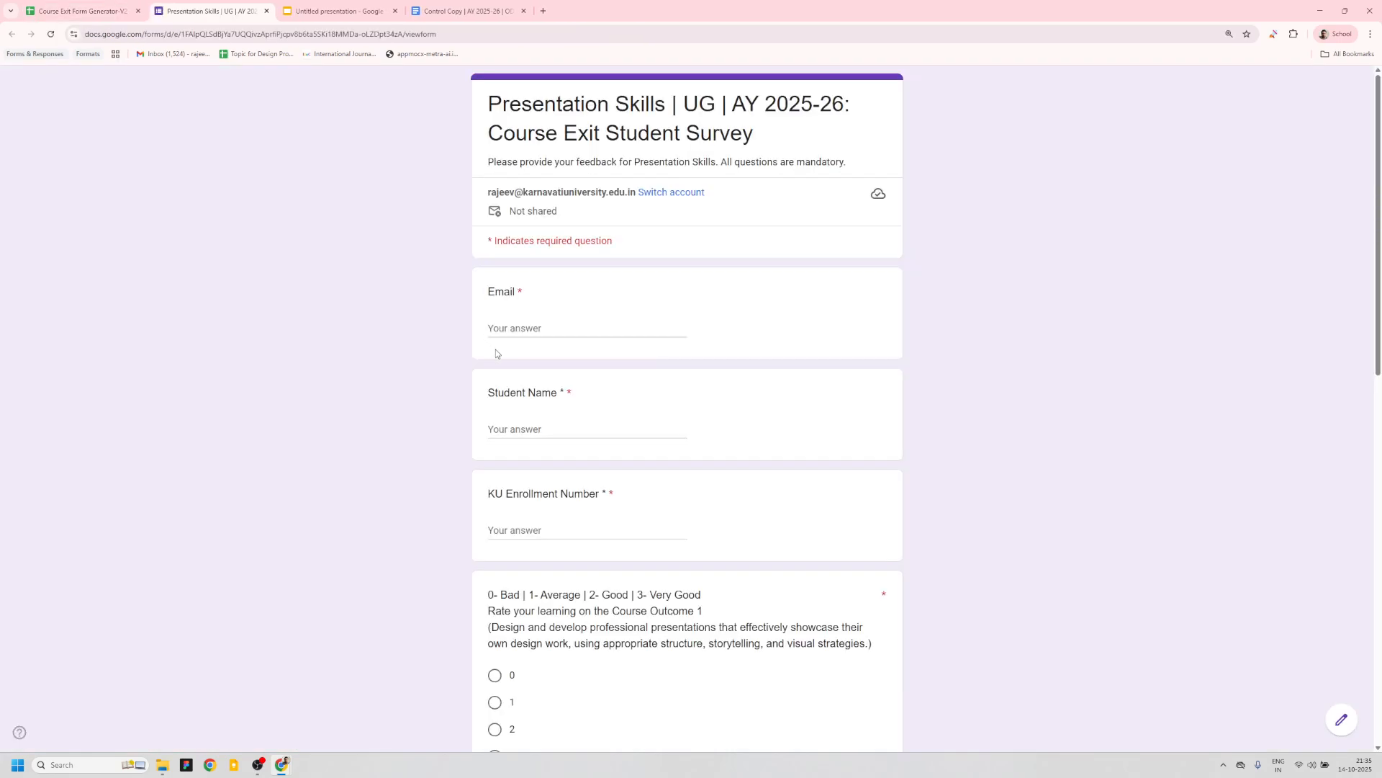
{"action": "scroll", "coordinate": [496, 353], "scroll_direction": "down", "scroll_amount": 10}
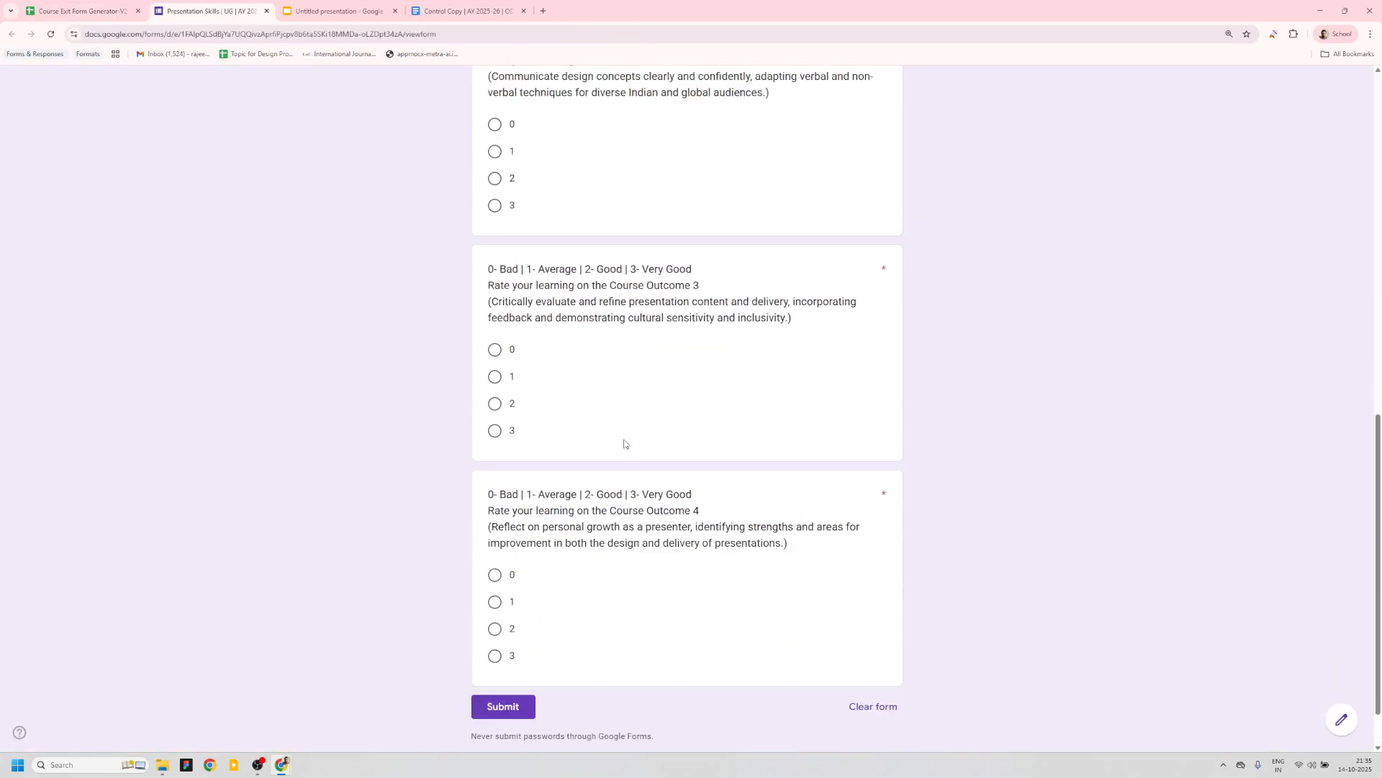
{"action": "scroll", "coordinate": [624, 443], "scroll_direction": "up", "scroll_amount": 15}
{"action": "left_click", "coordinate": [265, 12]}
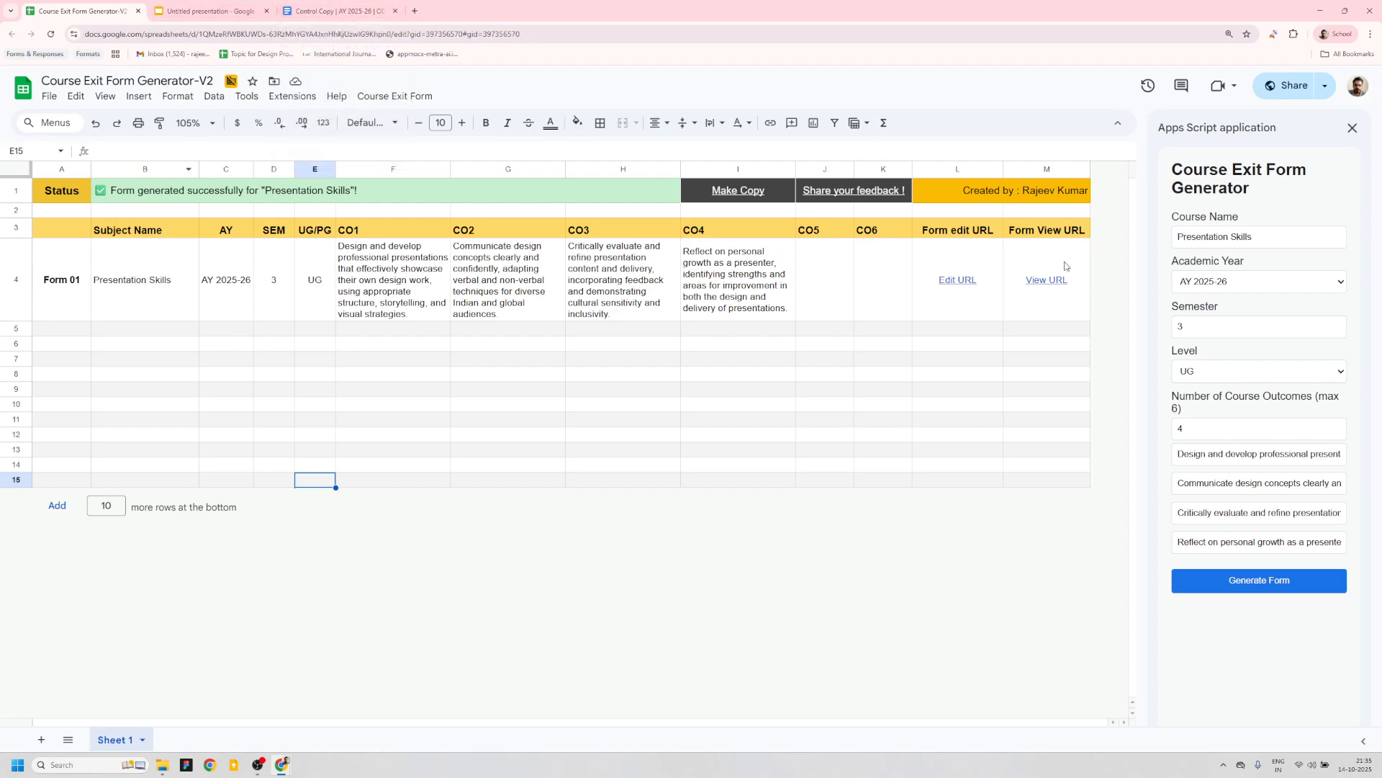
- Copy the Typography course name from the course curriculum document
{"action": "left_click", "coordinate": [353, 10]}
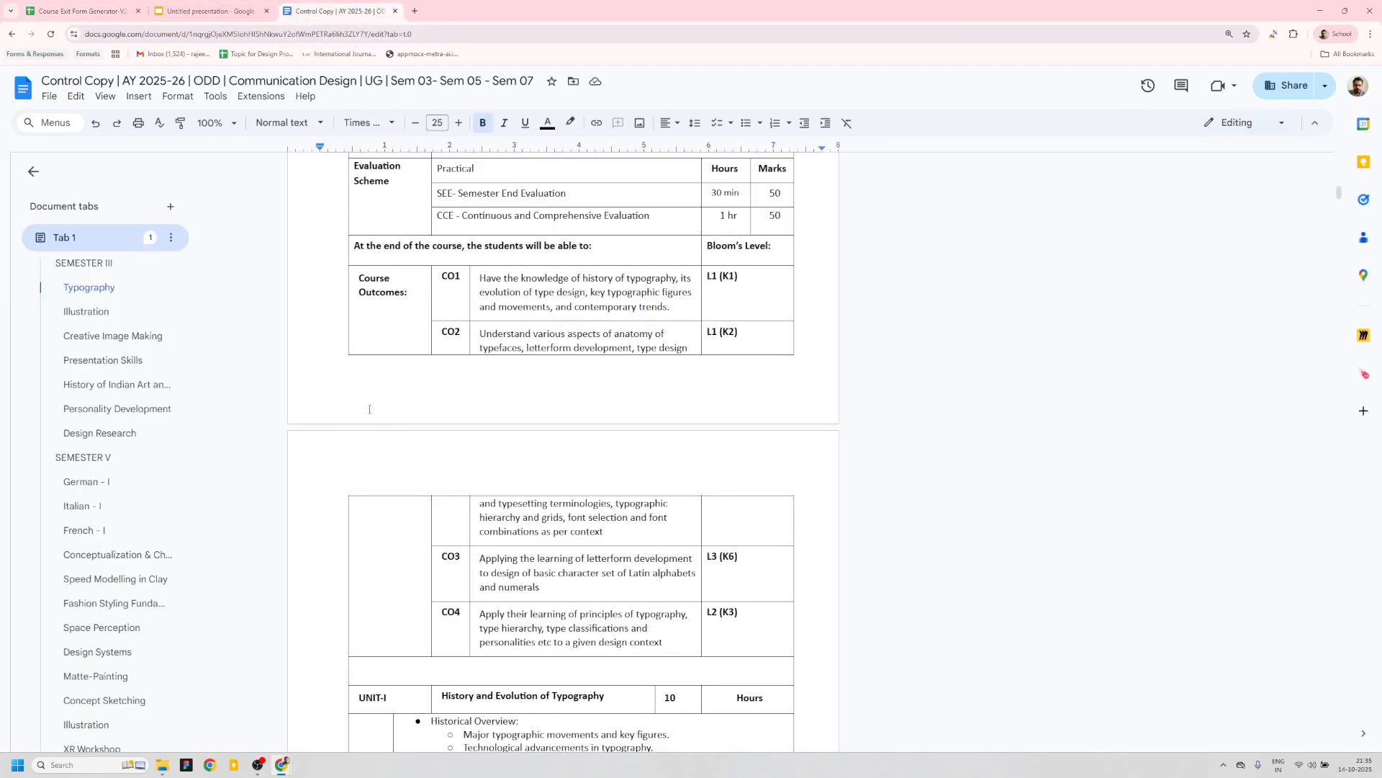
{"action": "scroll", "coordinate": [369, 409], "scroll_direction": "up", "scroll_amount": 5}
{"action": "scroll", "coordinate": [535, 404], "scroll_direction": "down", "scroll_amount": 4}
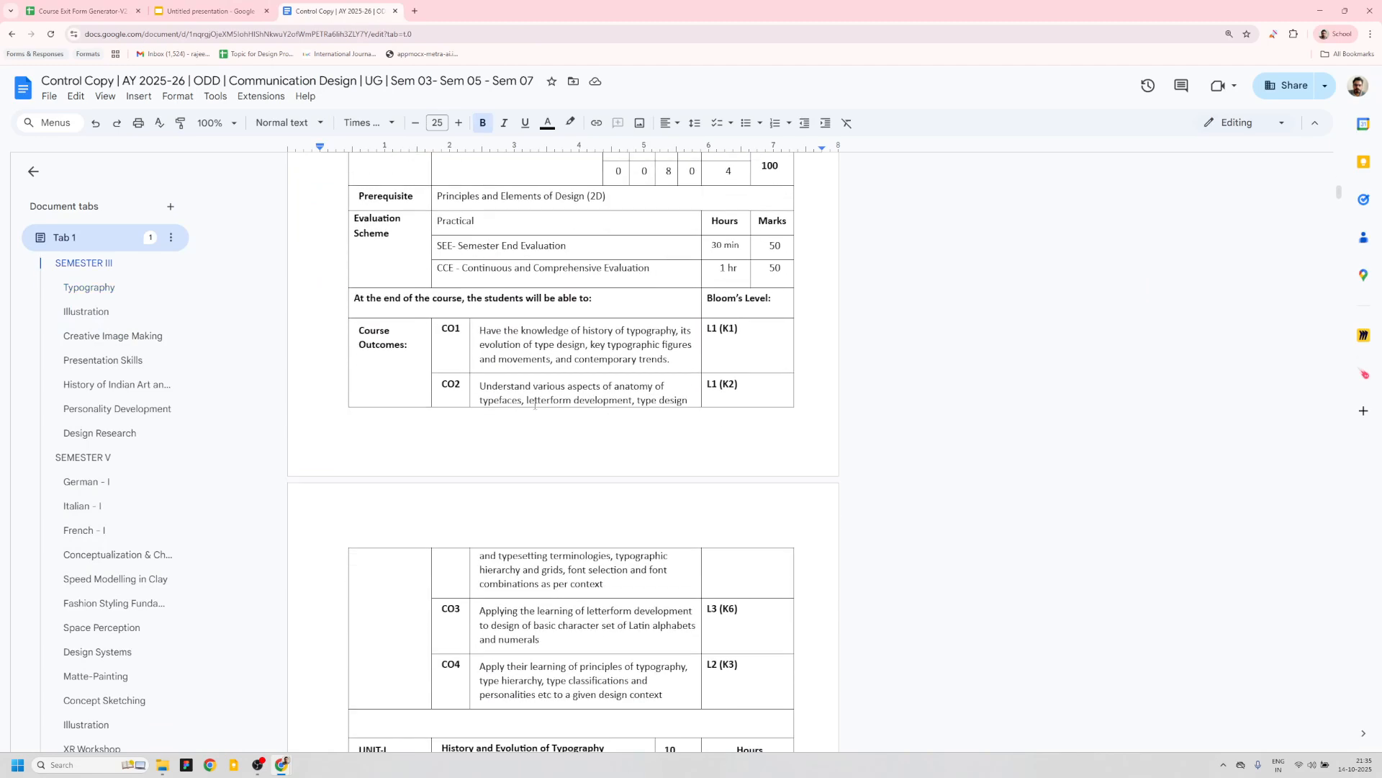
{"action": "scroll", "coordinate": [535, 404], "scroll_direction": "down", "scroll_amount": 1}
{"action": "scroll", "coordinate": [461, 223], "scroll_direction": "up", "scroll_amount": 2}
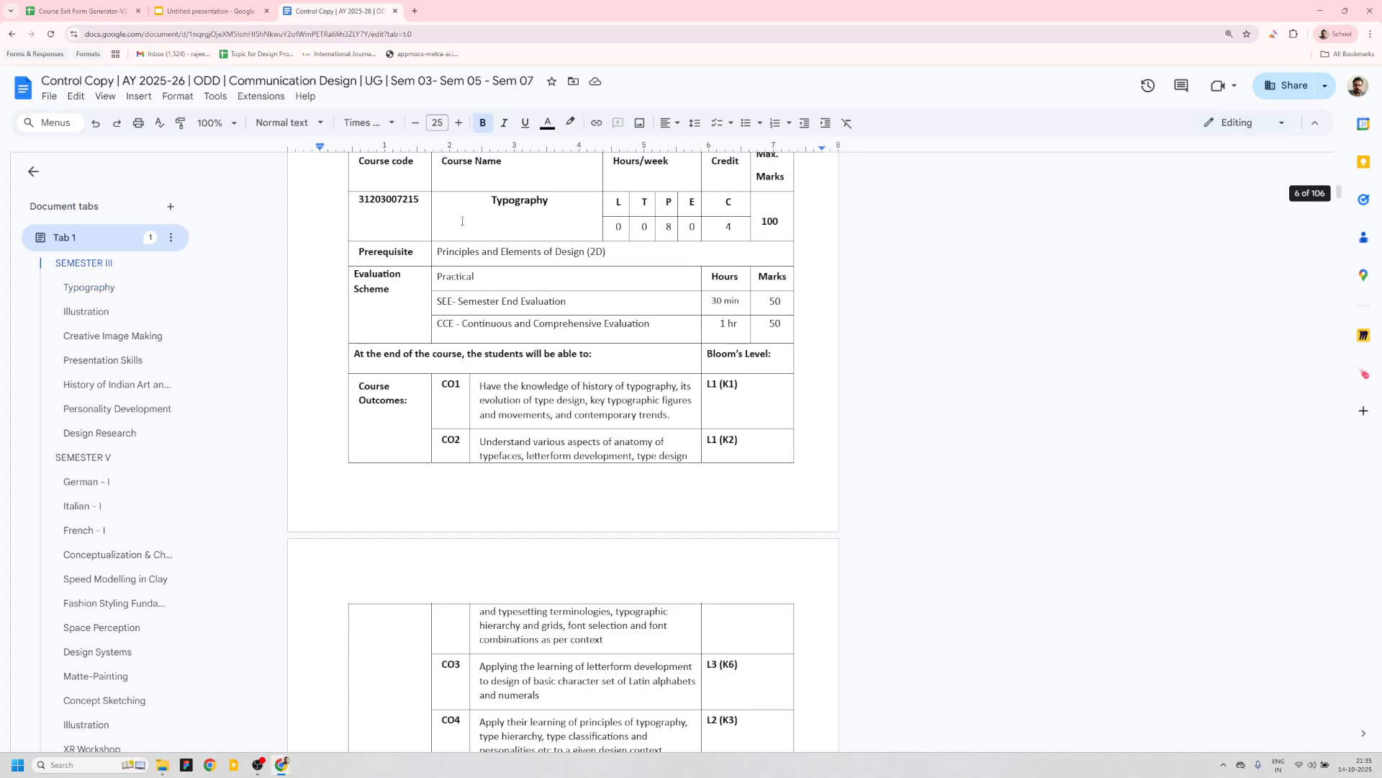
{"action": "double_click", "coordinate": [507, 202]}
{"action": "key", "text": "ctrl+c"}
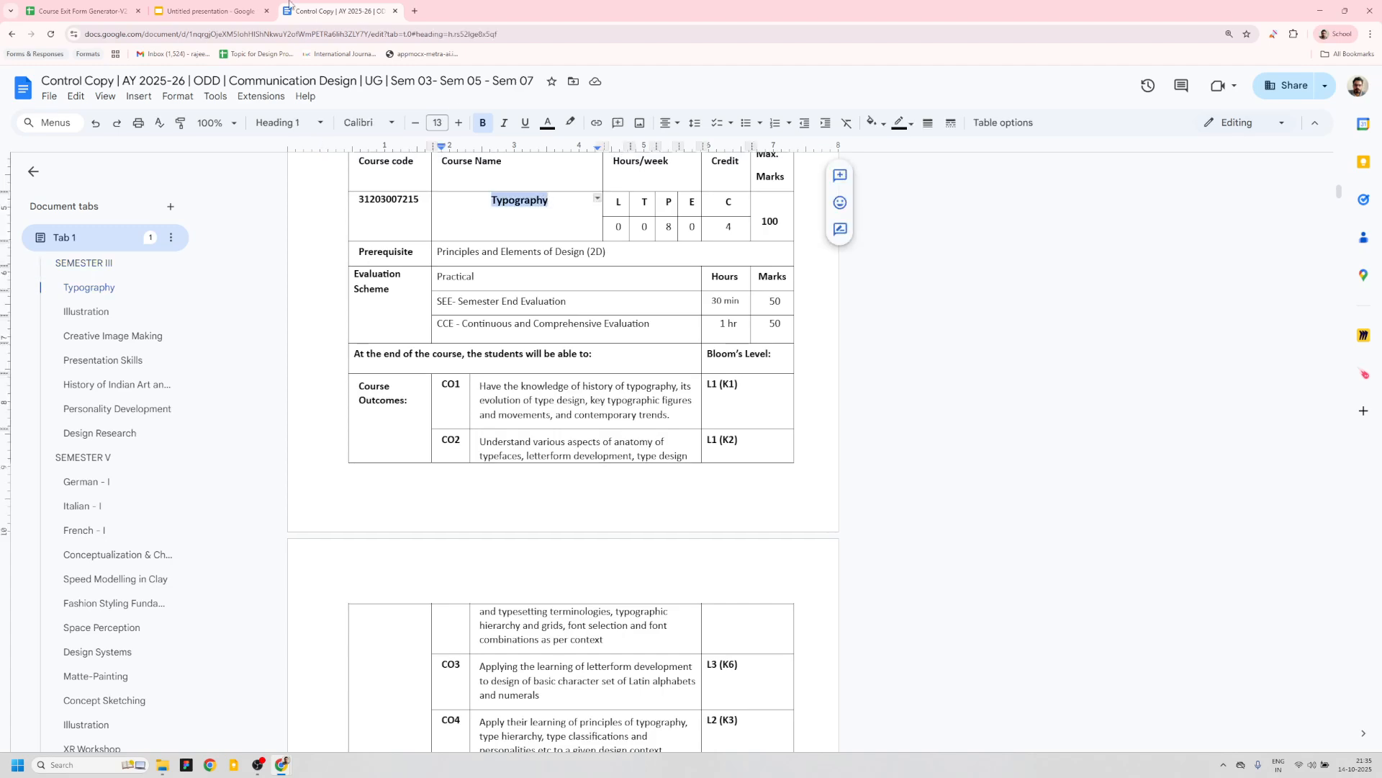
- Paste Typography into the Course Name field and close the generator panel
{"action": "left_click", "coordinate": [81, 11]}
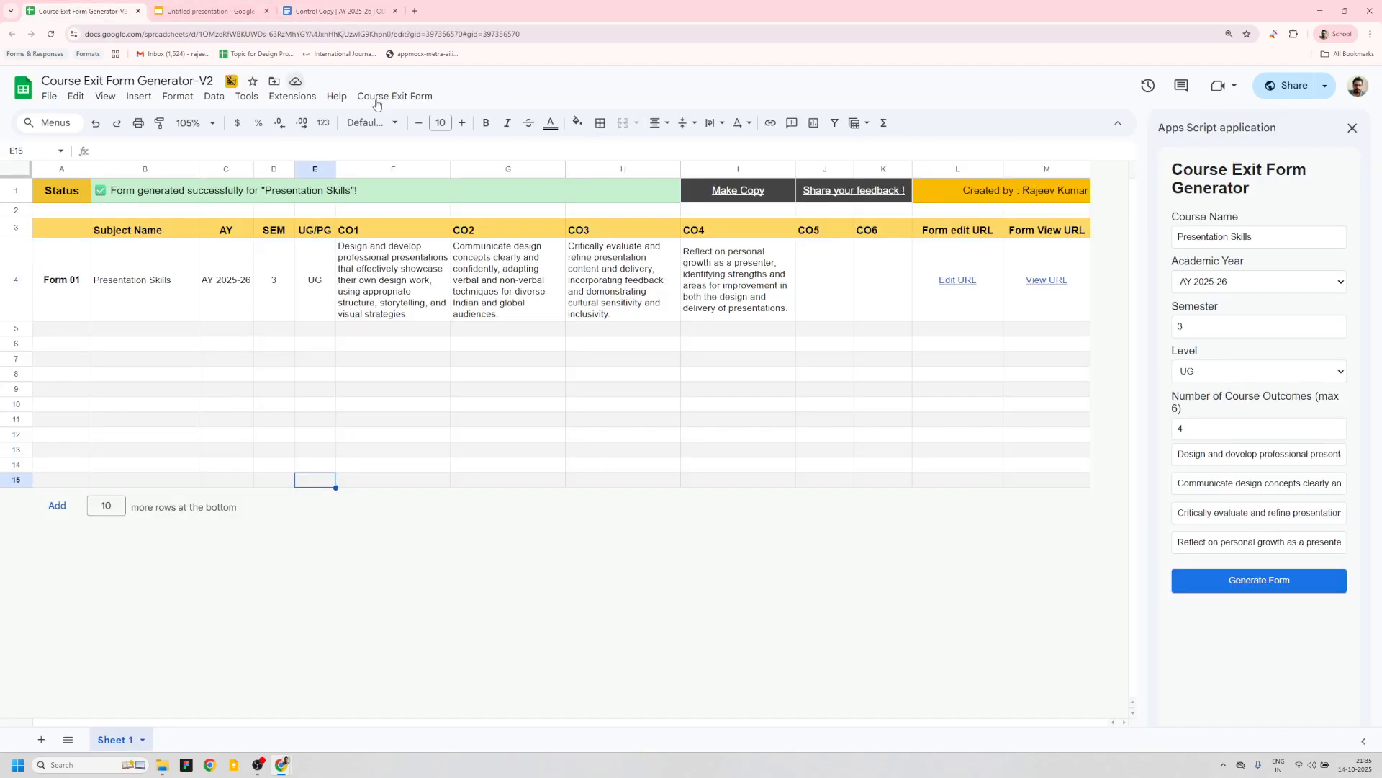
{"action": "triple_click", "coordinate": [1245, 236]}
{"action": "key", "text": "ctrl+v"}
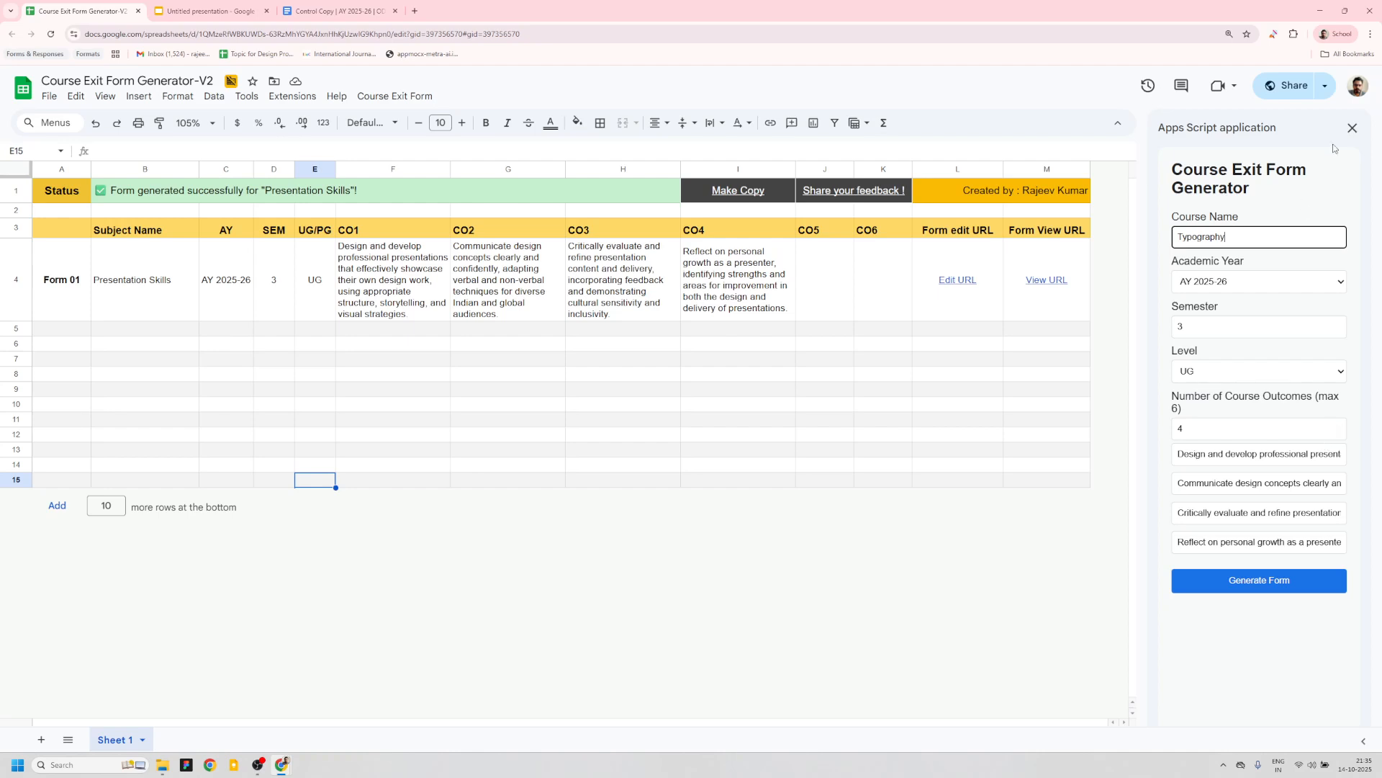
{"action": "left_click", "coordinate": [1352, 128]}
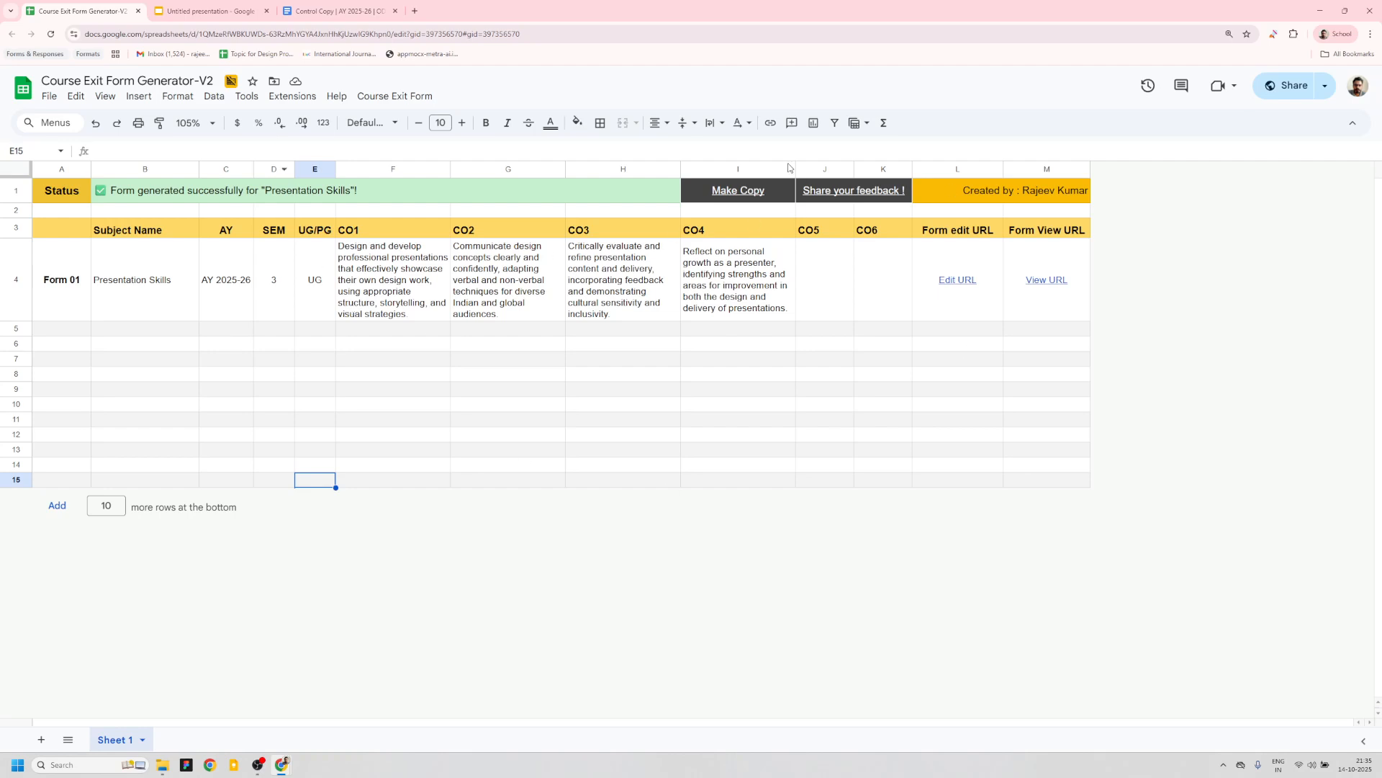
- Reopen the Course Exit Form Generator panel through Generate Form
{"action": "mouse_move", "coordinate": [726, 197]}
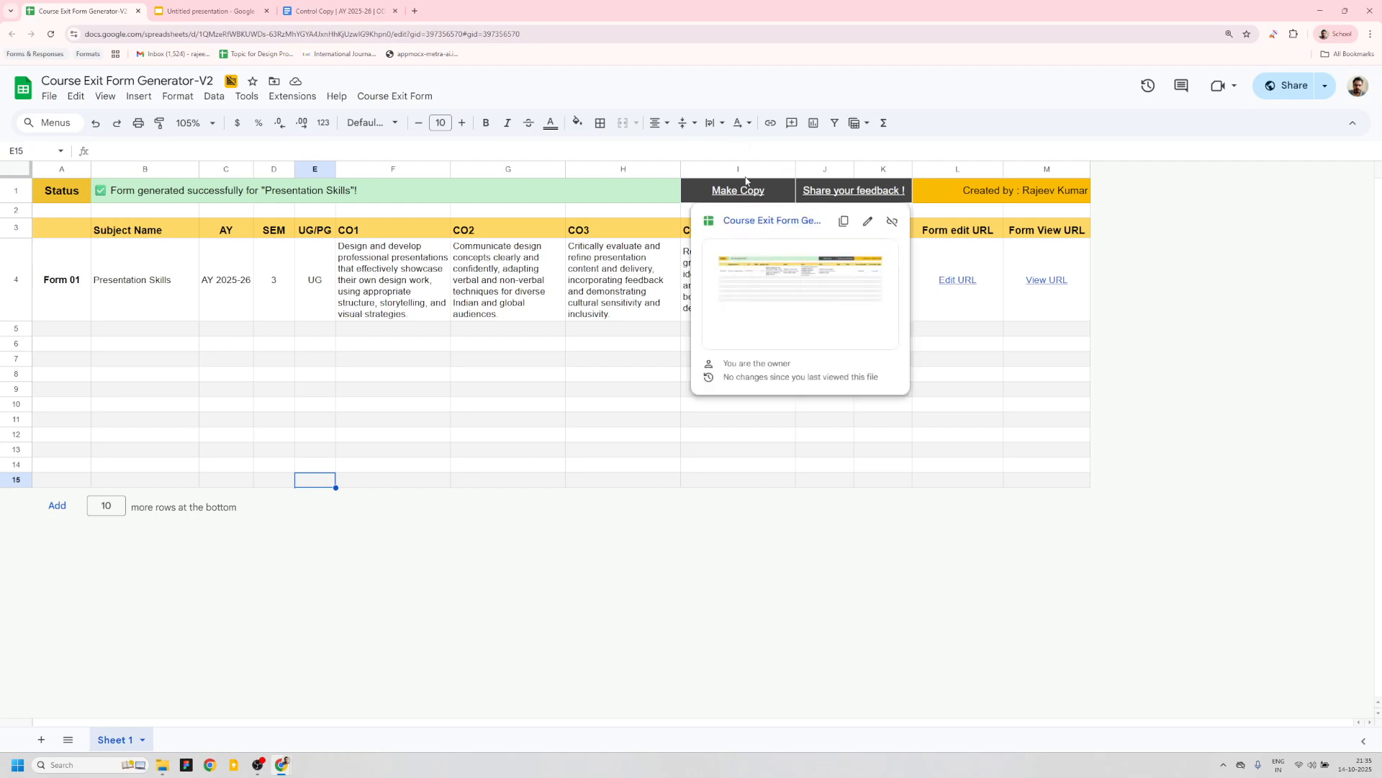
{"action": "left_click", "coordinate": [392, 99]}
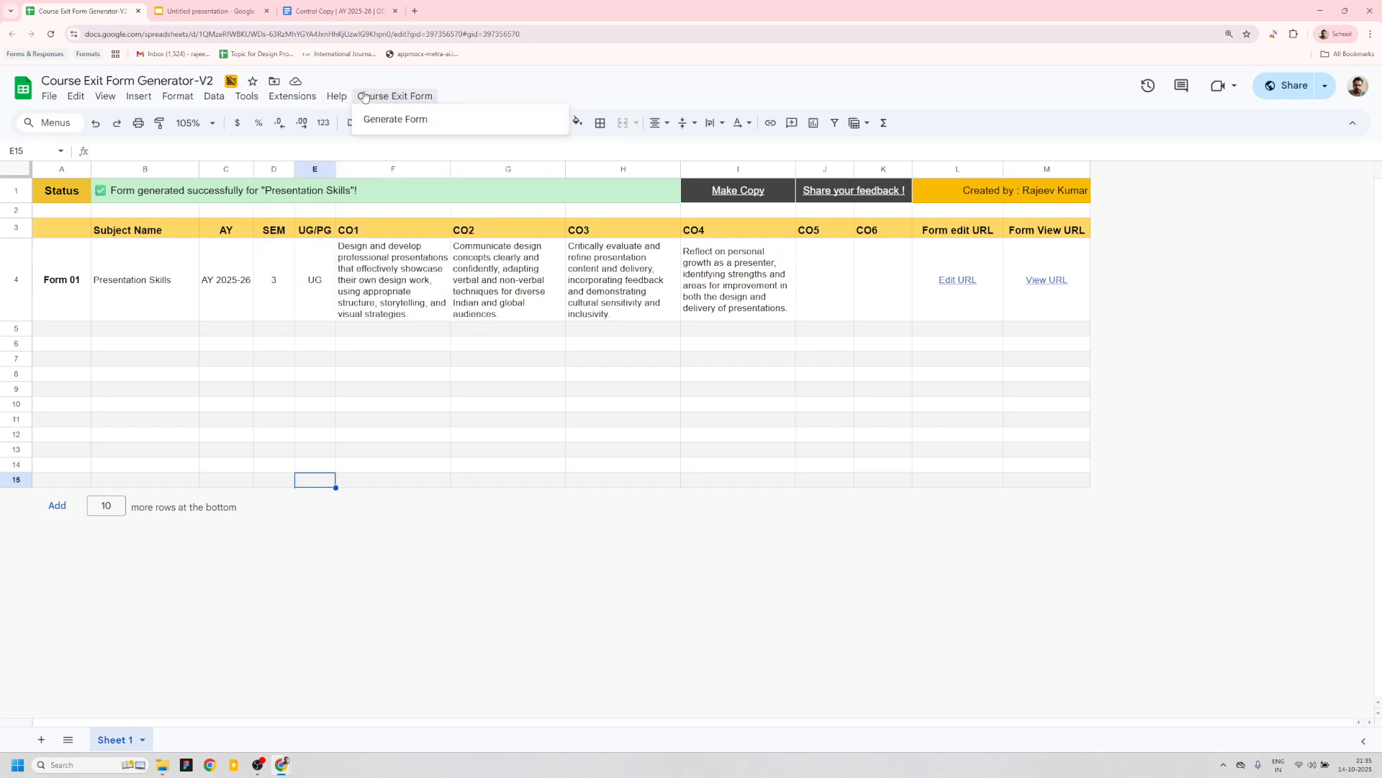
{"action": "mouse_move", "coordinate": [341, 100]}
{"action": "mouse_move", "coordinate": [393, 99]}
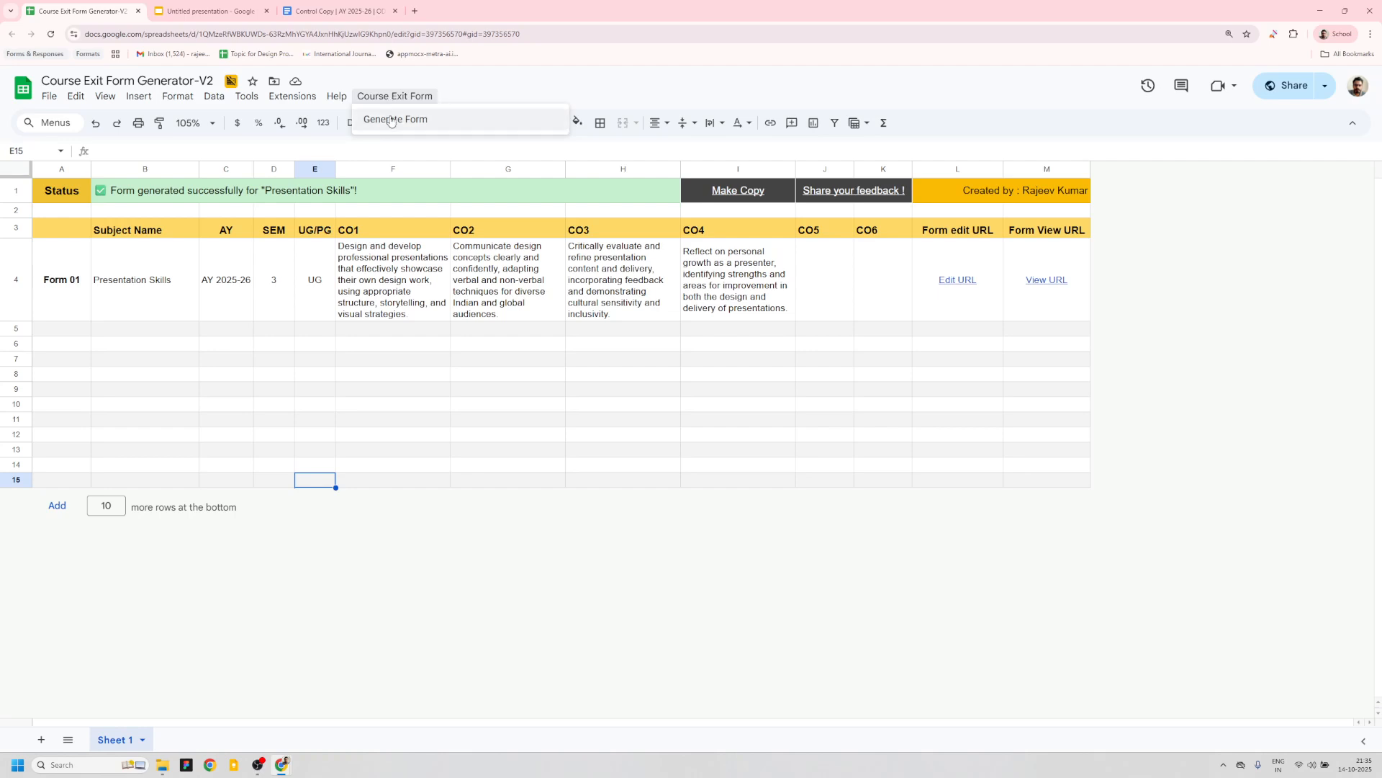
{"action": "left_click", "coordinate": [391, 121]}
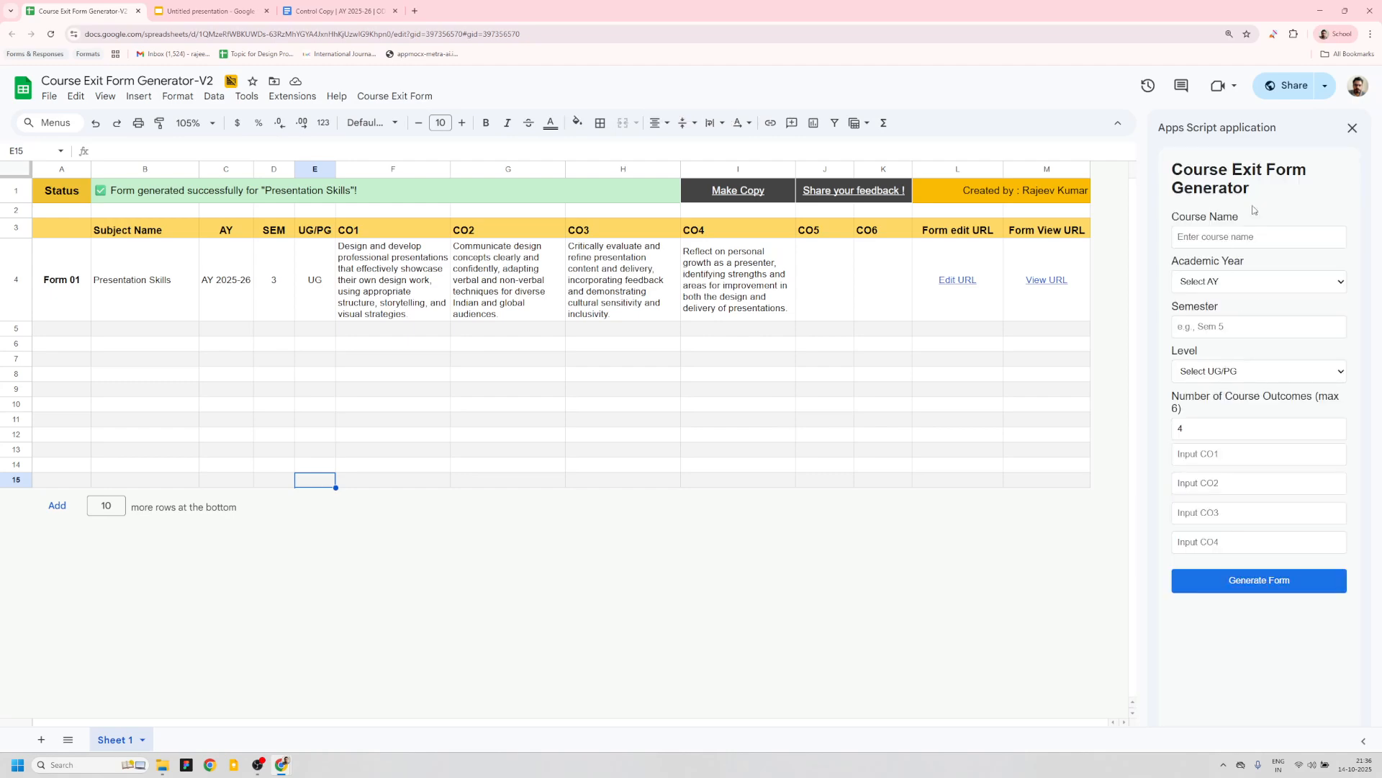
- Paste Typography as the Course Name and select academic year AY 2025-26
{"action": "left_click", "coordinate": [1216, 239]}
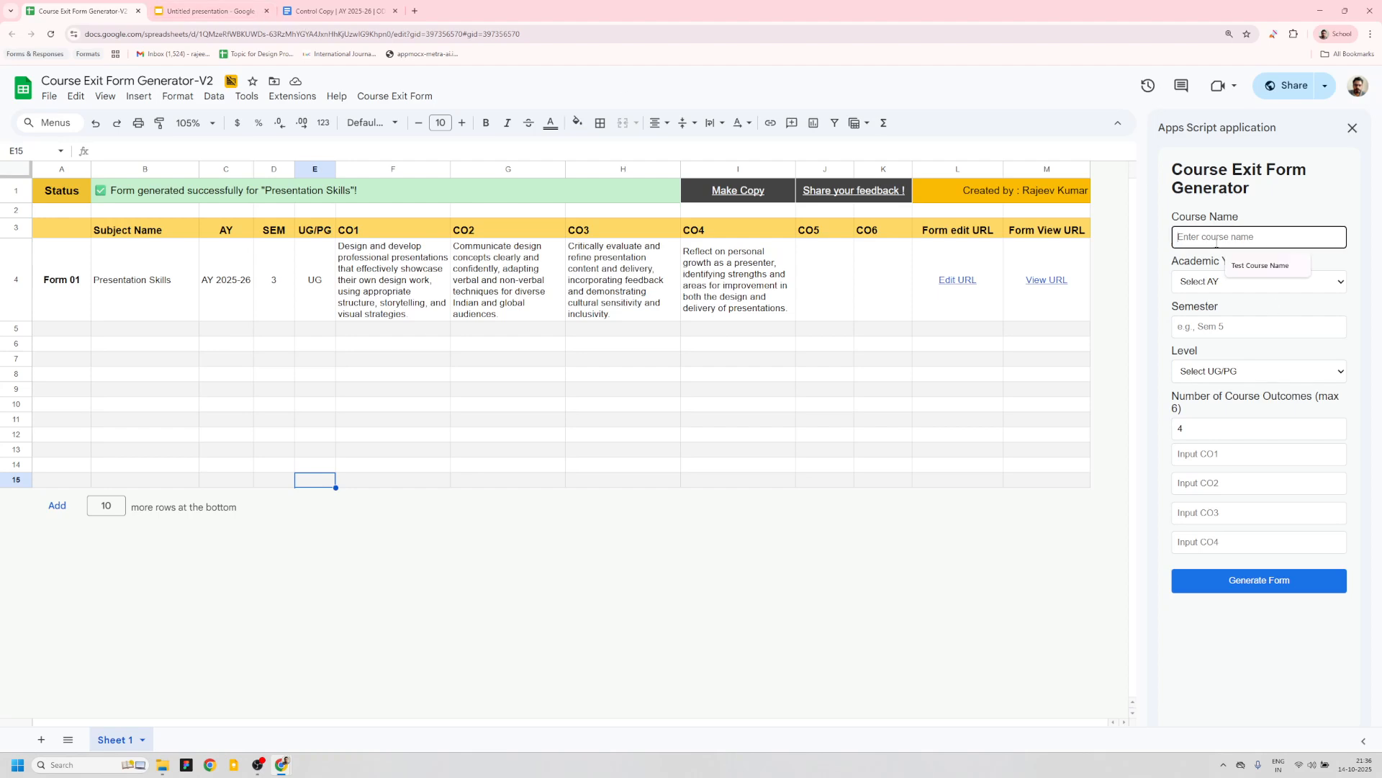
{"action": "key", "text": "ctrl+v"}
{"action": "left_click", "coordinate": [1213, 283]}
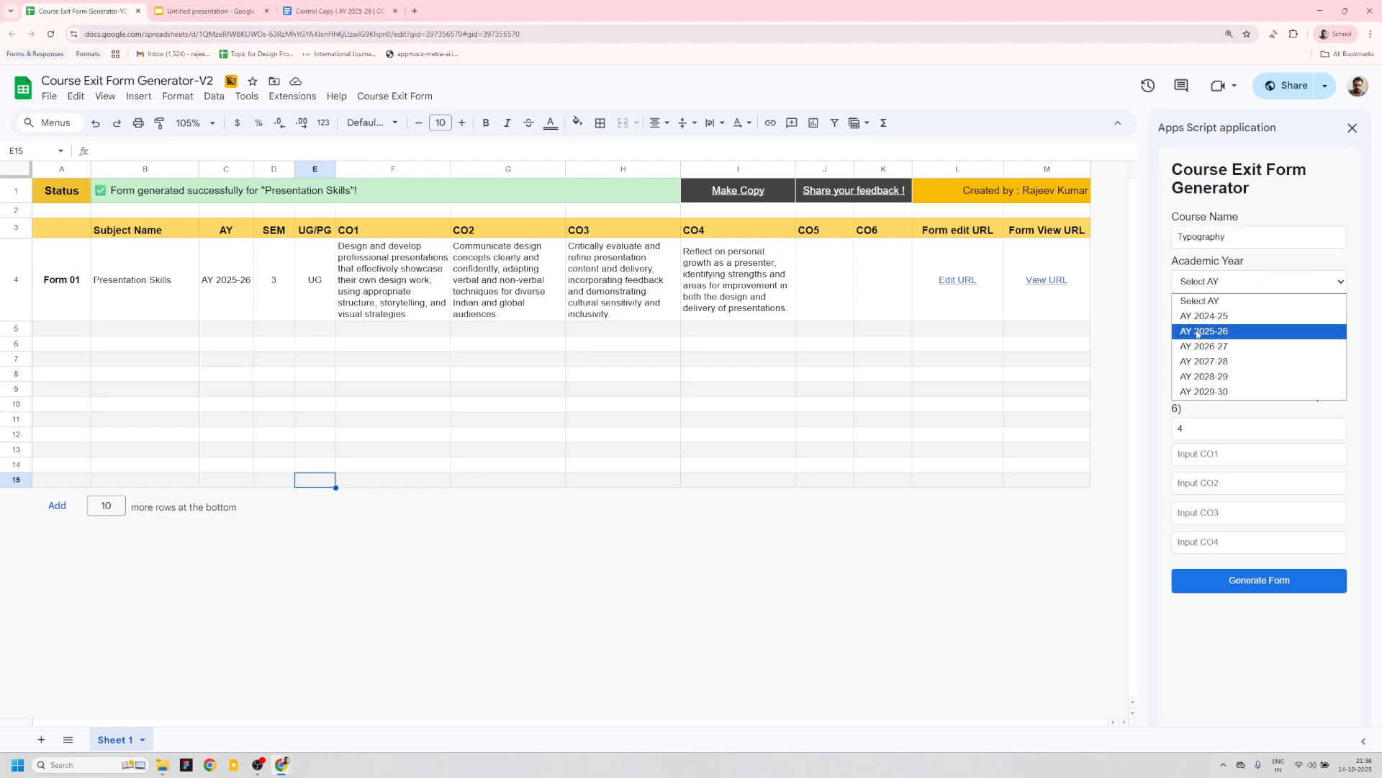
{"action": "left_click", "coordinate": [1218, 332]}
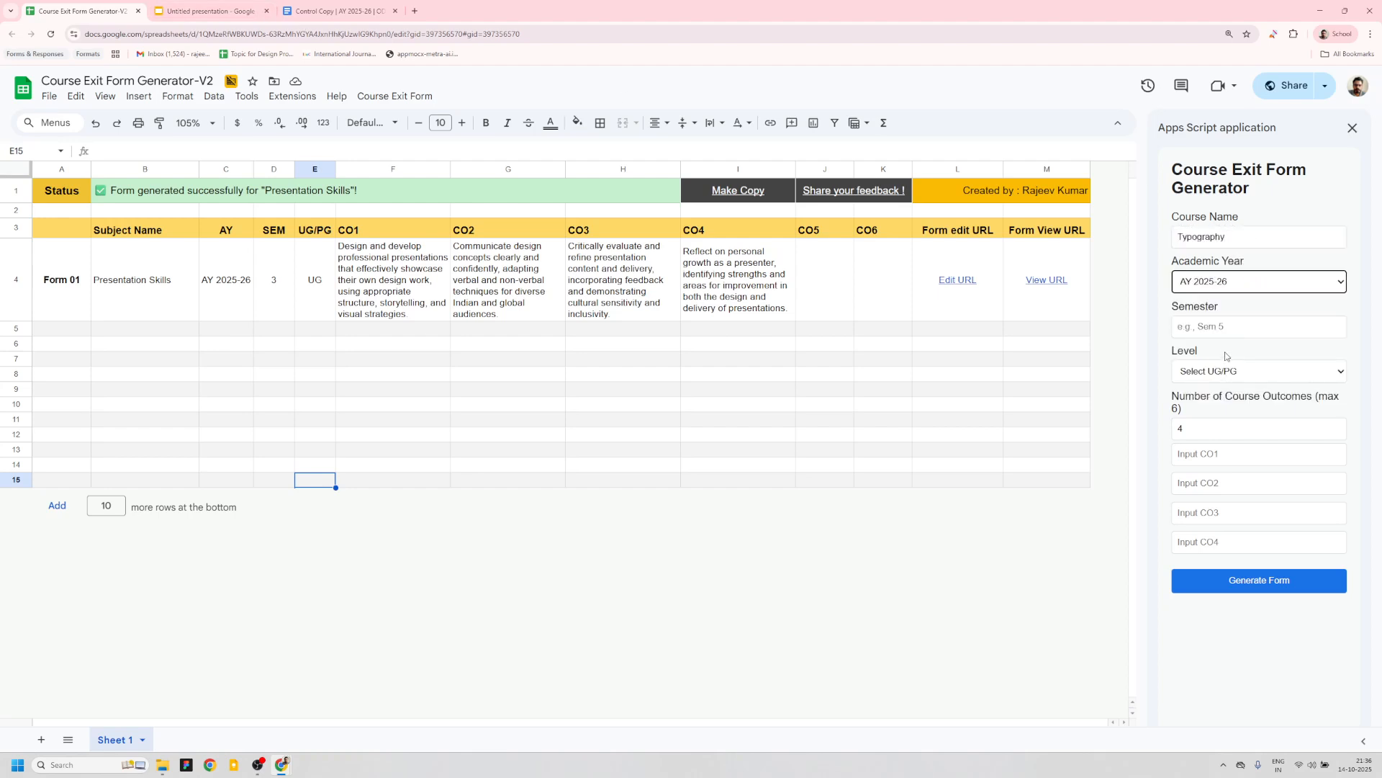
- Set the semester to 3 and the level to UG
{"action": "left_click", "coordinate": [1234, 328]}
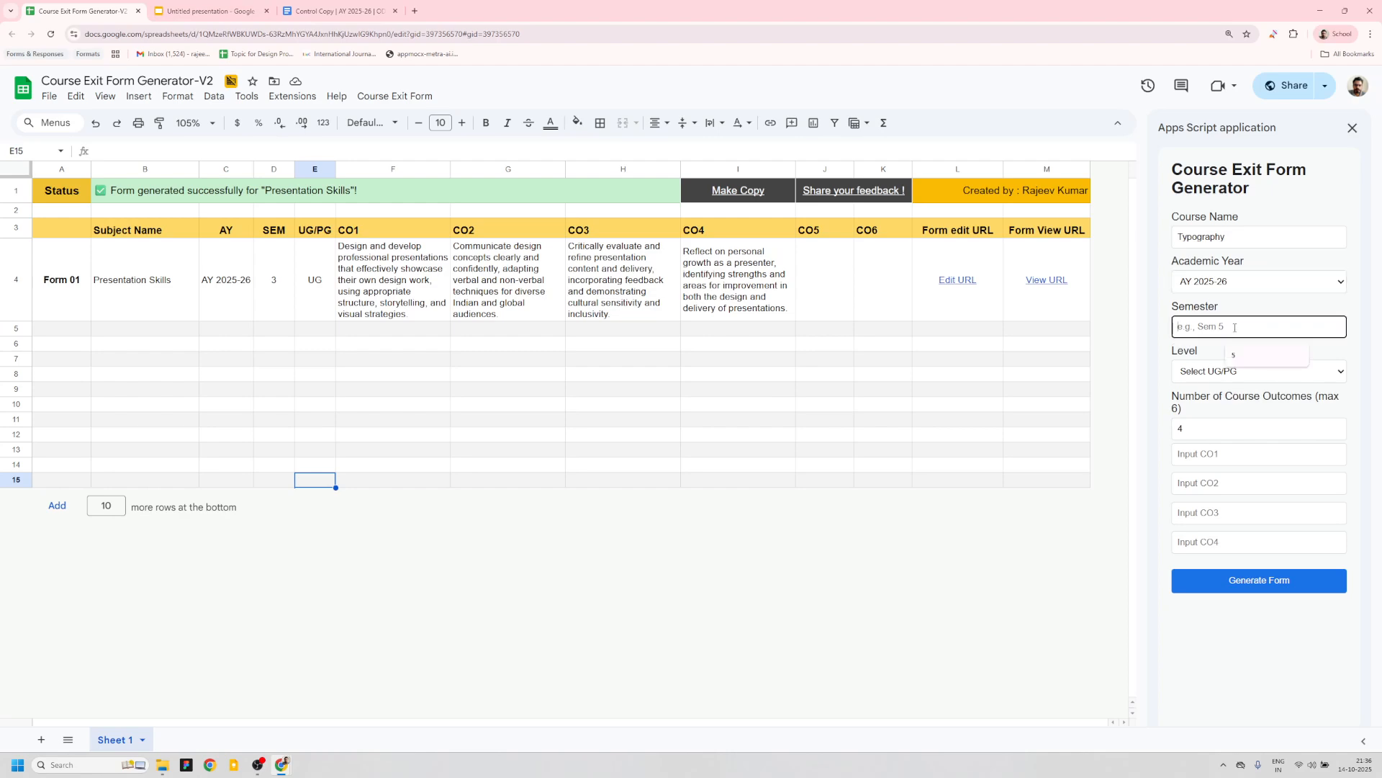
{"action": "type", "text": "3"}
{"action": "left_click", "coordinate": [1235, 371]}
{"action": "left_click", "coordinate": [1224, 408]}
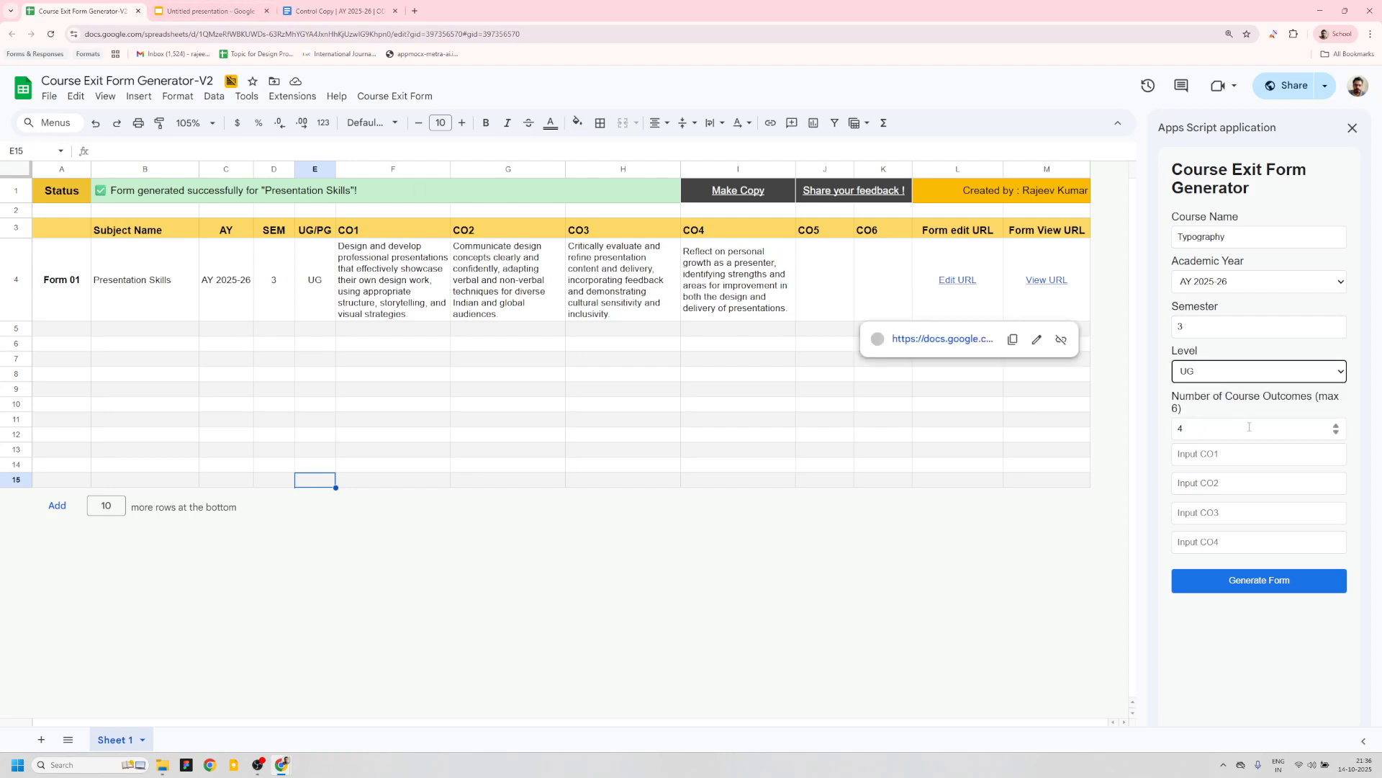
- Change the number of course outcomes to 3 and back to 4
{"action": "left_click", "coordinate": [1336, 433]}
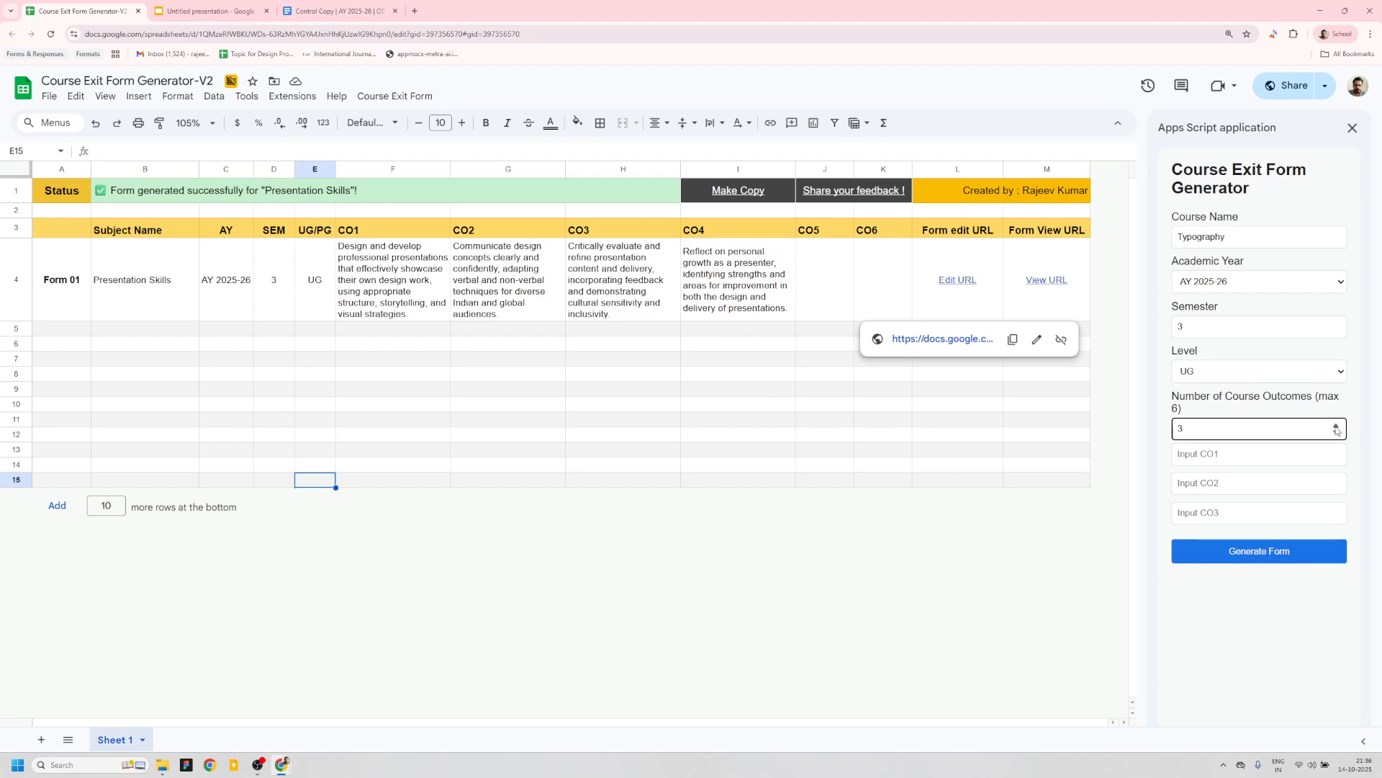
{"action": "left_click", "coordinate": [1336, 428]}
{"action": "left_click", "coordinate": [1336, 427]}
{"action": "left_click", "coordinate": [1336, 432]}
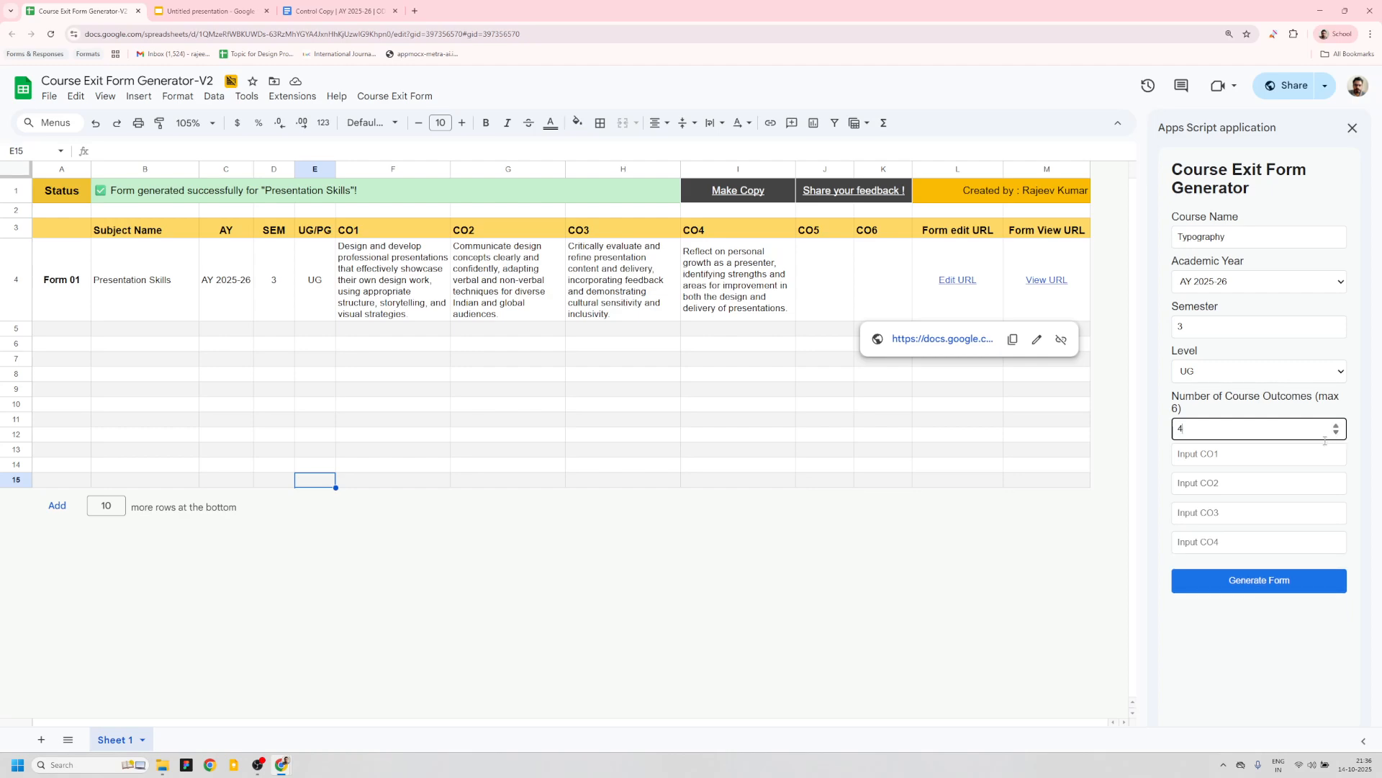
- Copy the Typography CO1 statement from the curriculum document into the CO1 field
{"action": "left_click", "coordinate": [338, 11]}
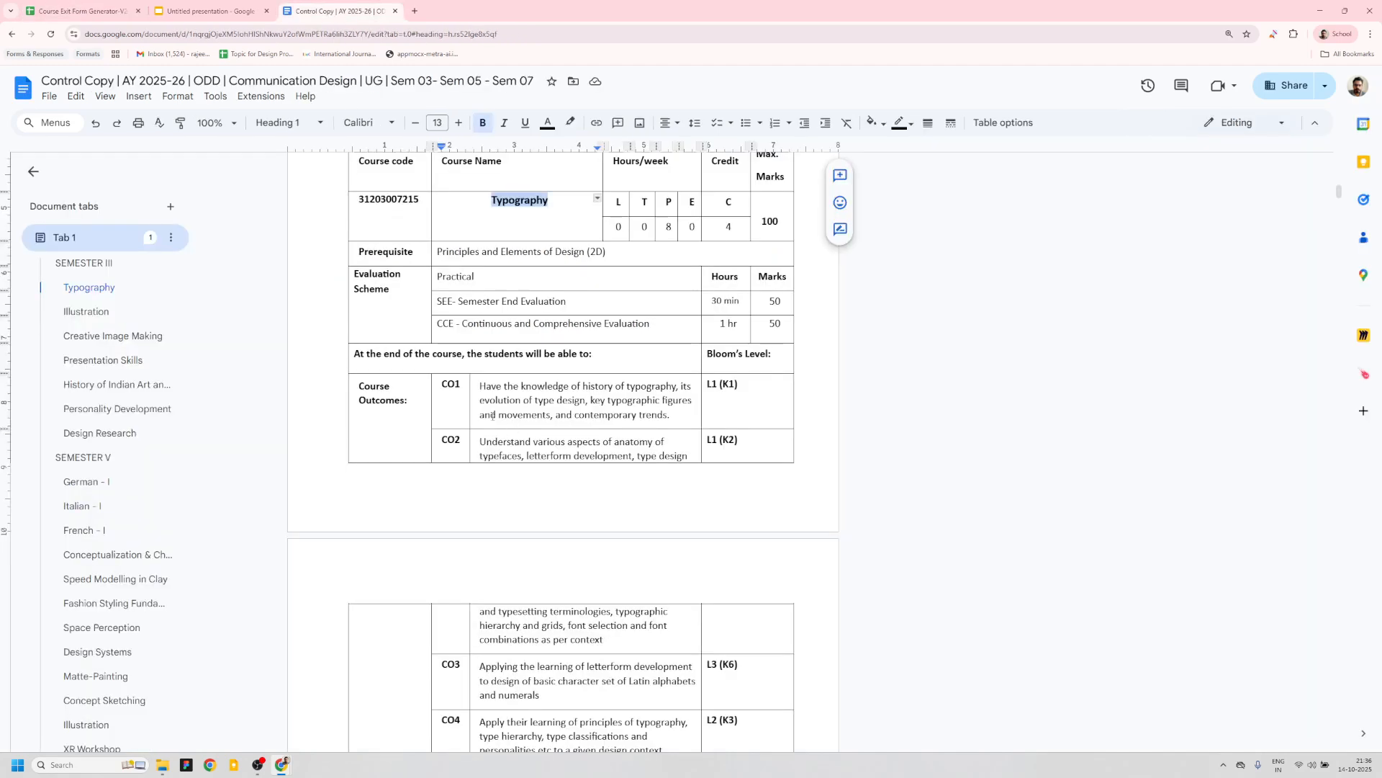
{"action": "left_click_drag", "start_coordinate": [481, 386], "coordinate": [669, 416]}
{"action": "key", "text": "ctrl+c"}
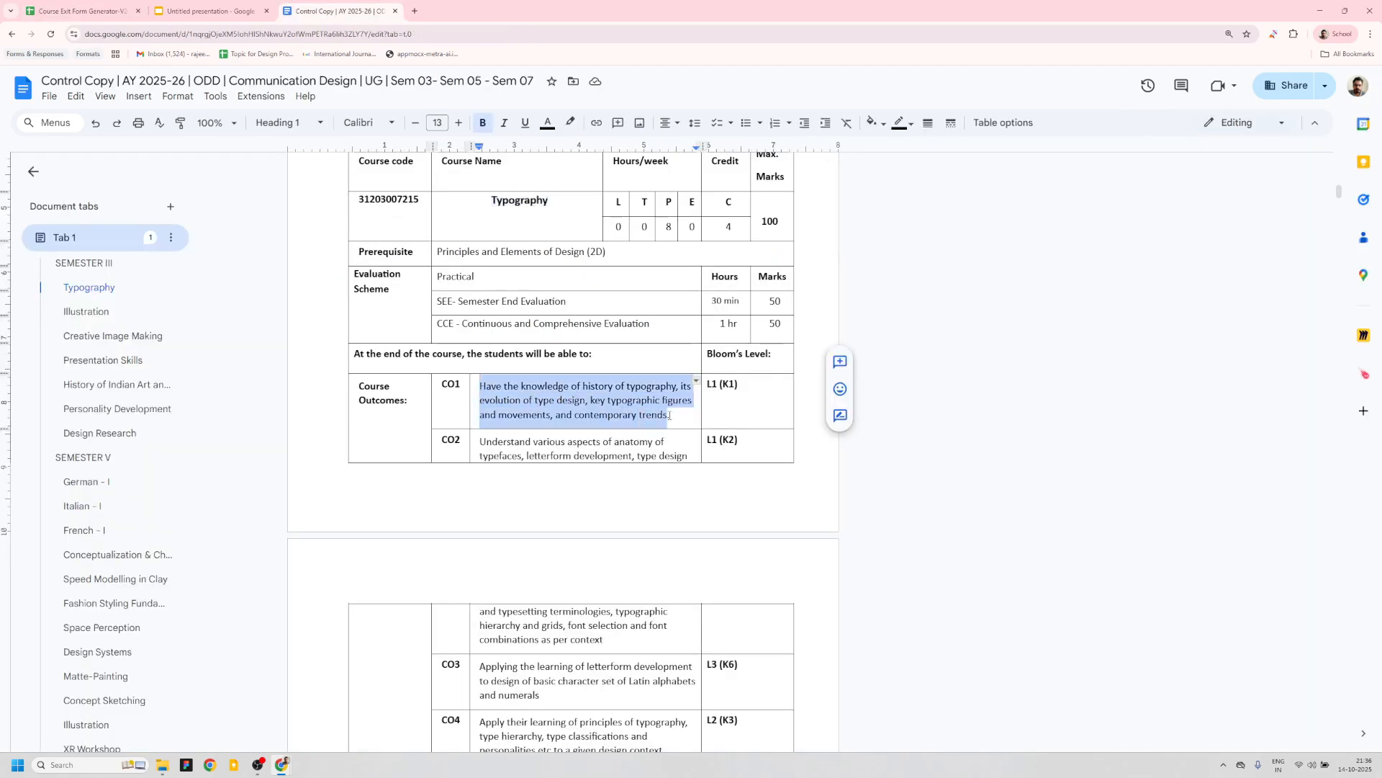
{"action": "left_click", "coordinate": [79, 11]}
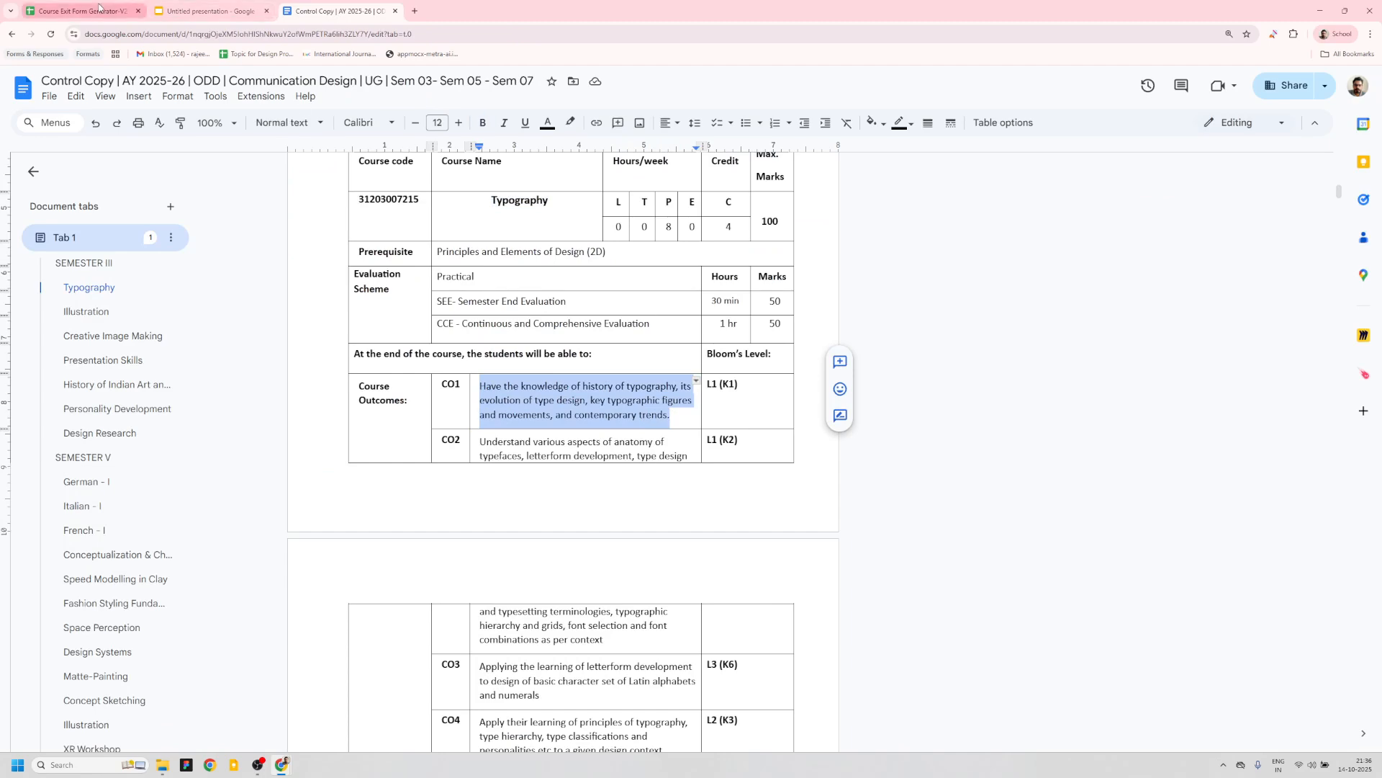
{"action": "left_click", "coordinate": [1208, 455]}
{"action": "key", "text": "ctrl+v"}
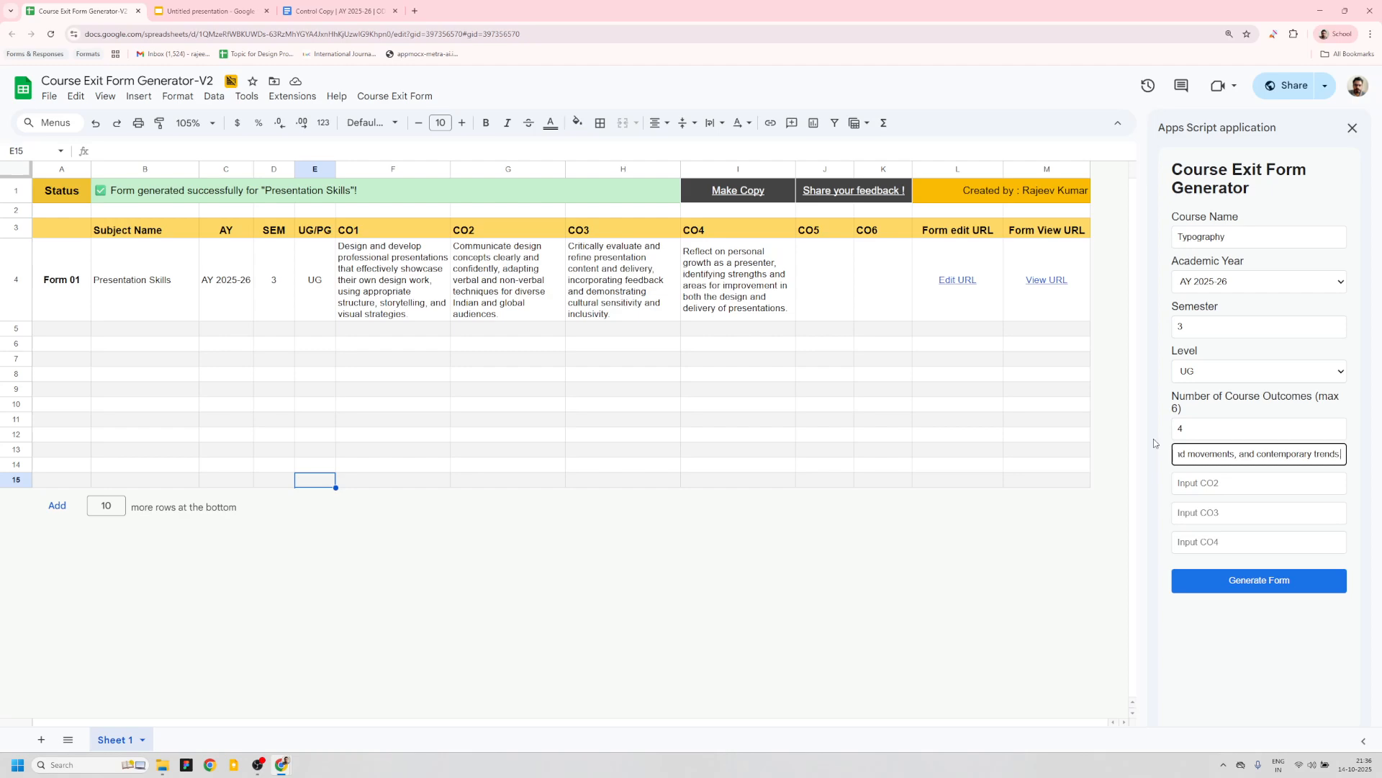
- Copy the Typography CO2 statement from the curriculum document into the CO2 field
{"action": "left_click", "coordinate": [330, 11]}
{"action": "scroll", "coordinate": [476, 387], "scroll_direction": "down", "scroll_amount": 1}
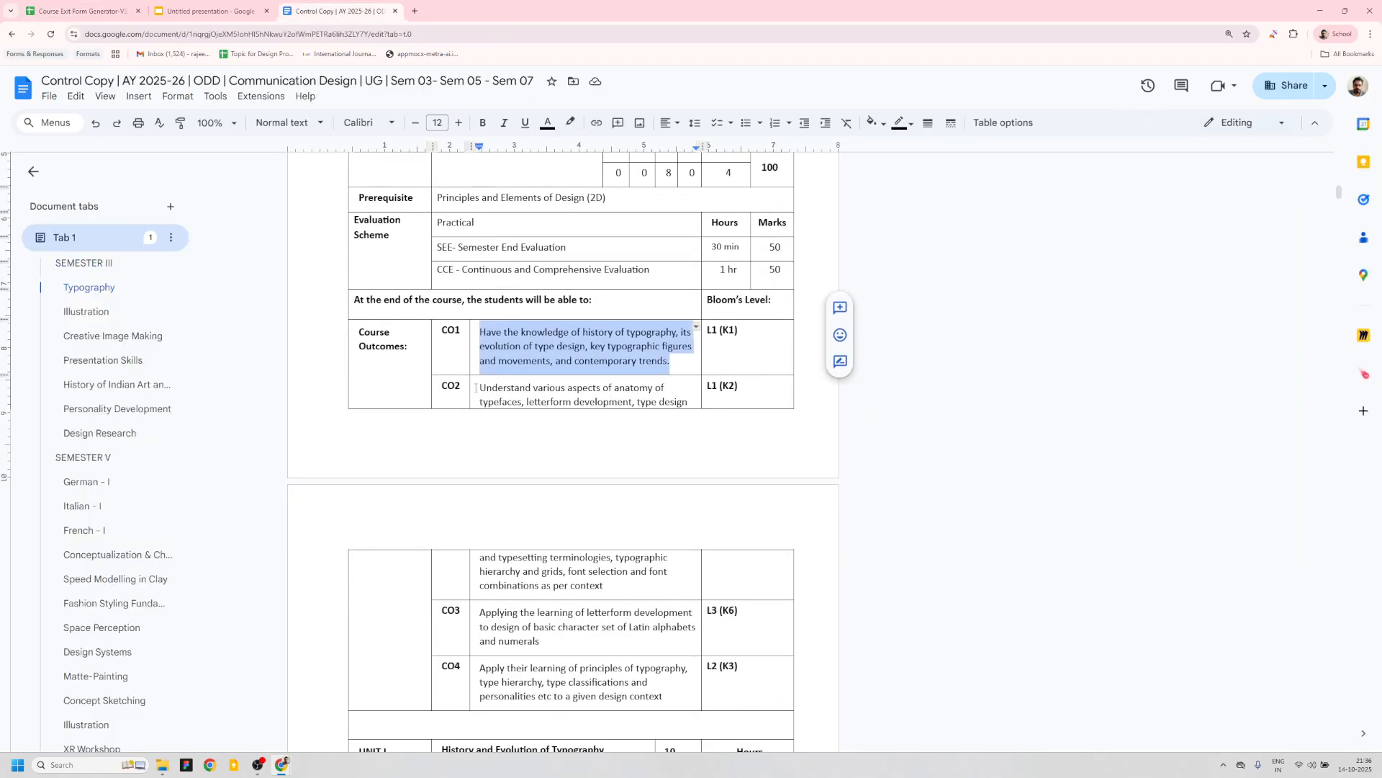
{"action": "left_click_drag", "start_coordinate": [481, 387], "coordinate": [607, 584]}
{"action": "key", "text": "ctrl+c"}
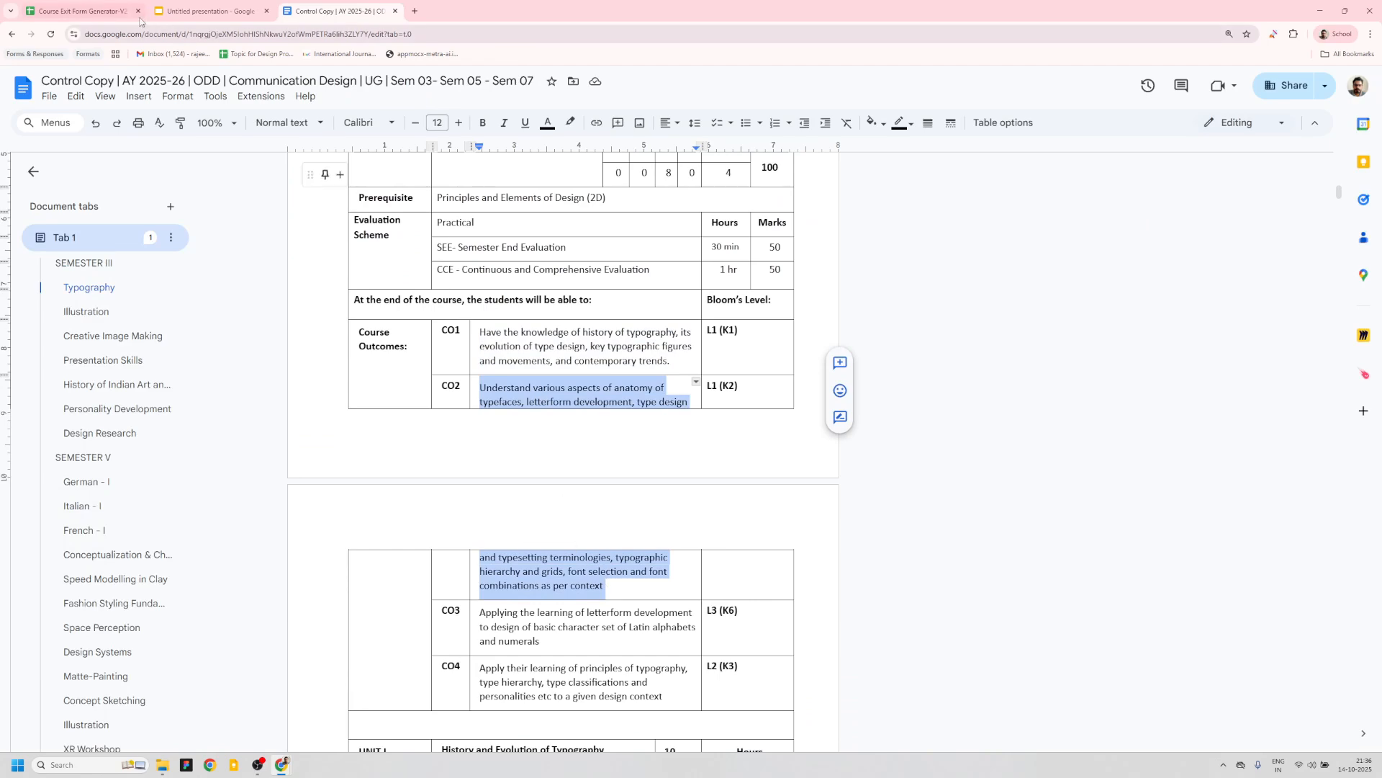
{"action": "left_click", "coordinate": [79, 11]}
{"action": "left_click", "coordinate": [1235, 489]}
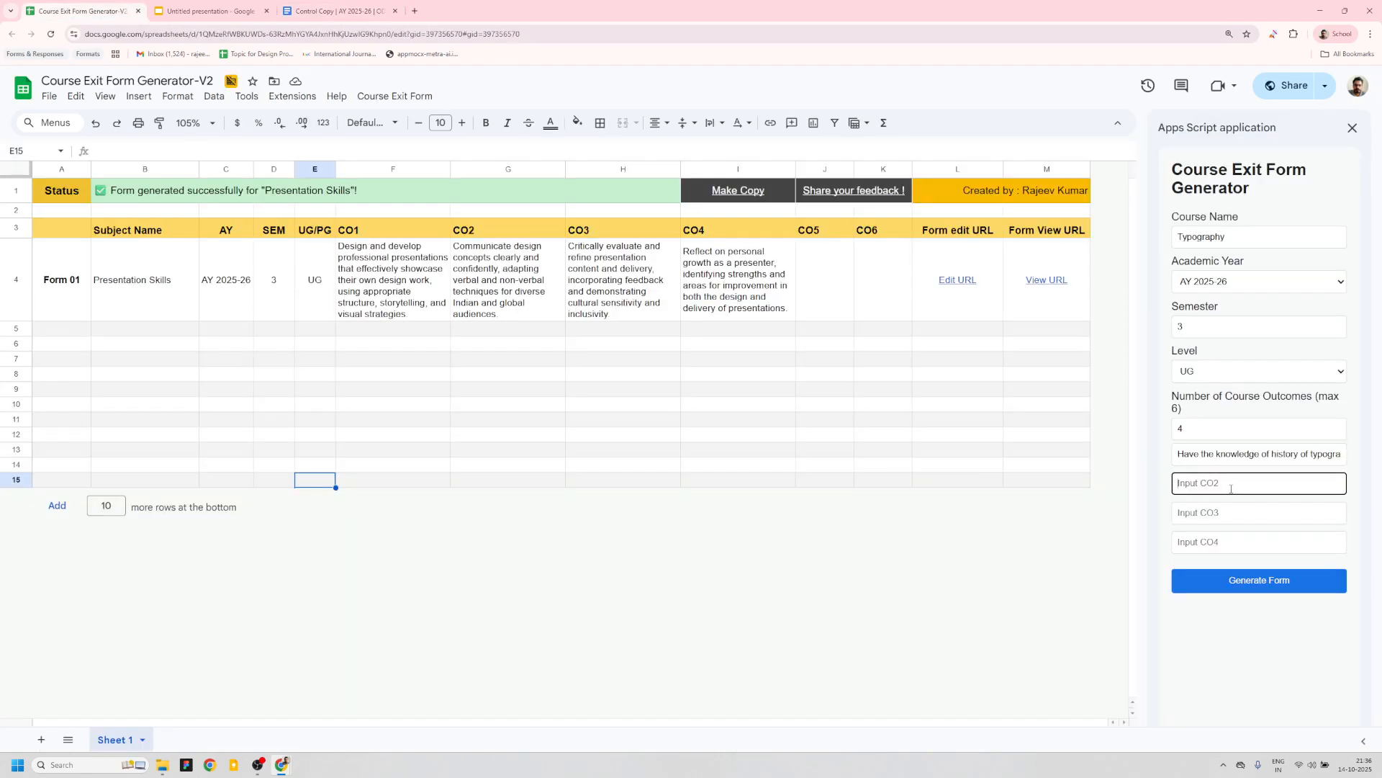
{"action": "key", "text": "ctrl+v"}
- Copy the Typography CO3 statement from the curriculum document into the CO3 field
{"action": "left_click", "coordinate": [334, 11]}
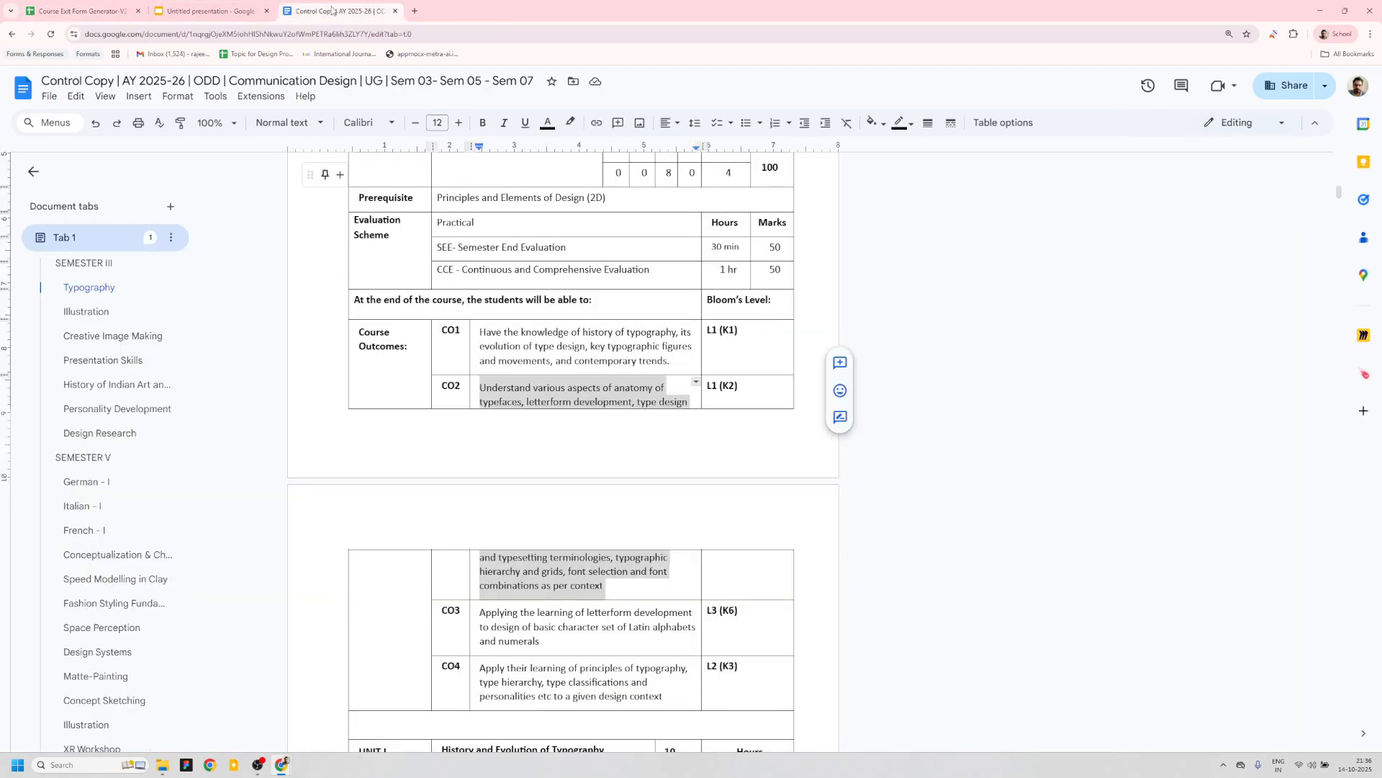
{"action": "left_click_drag", "start_coordinate": [480, 558], "coordinate": [542, 587]}
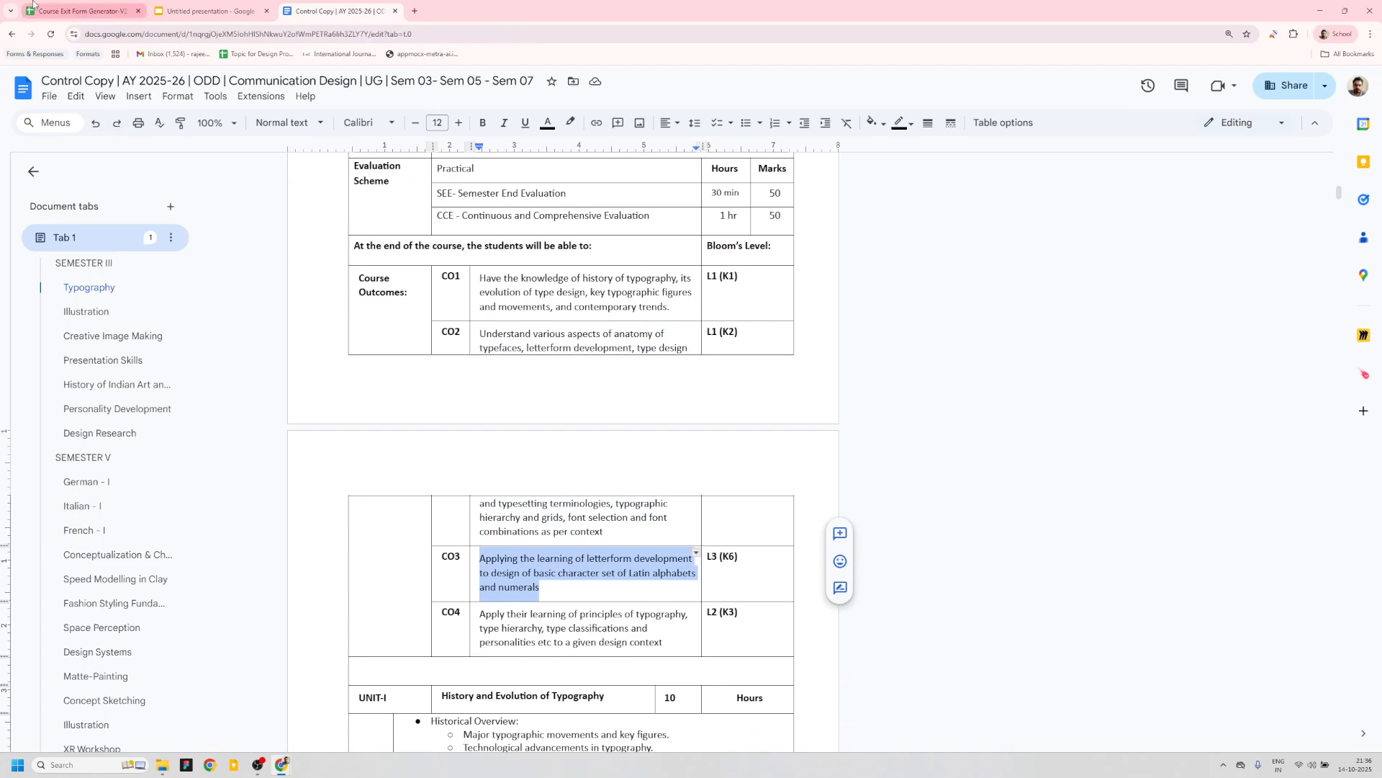
{"action": "left_click", "coordinate": [60, 11]}
{"action": "left_click", "coordinate": [1195, 512]}
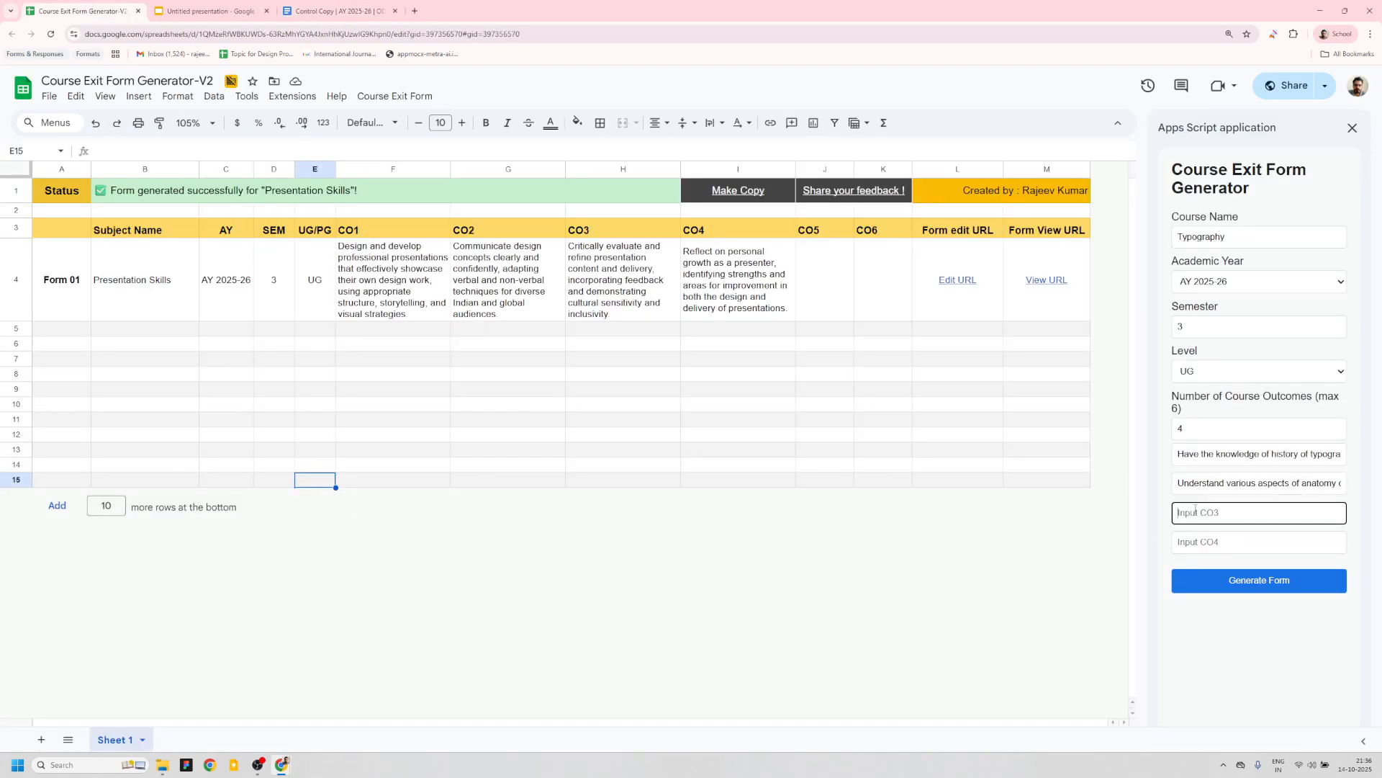
{"action": "key", "text": "ctrl+v"}
- Copy the Typography CO4 statement into the CO4 field and generate the form
{"action": "left_click", "coordinate": [310, 20]}
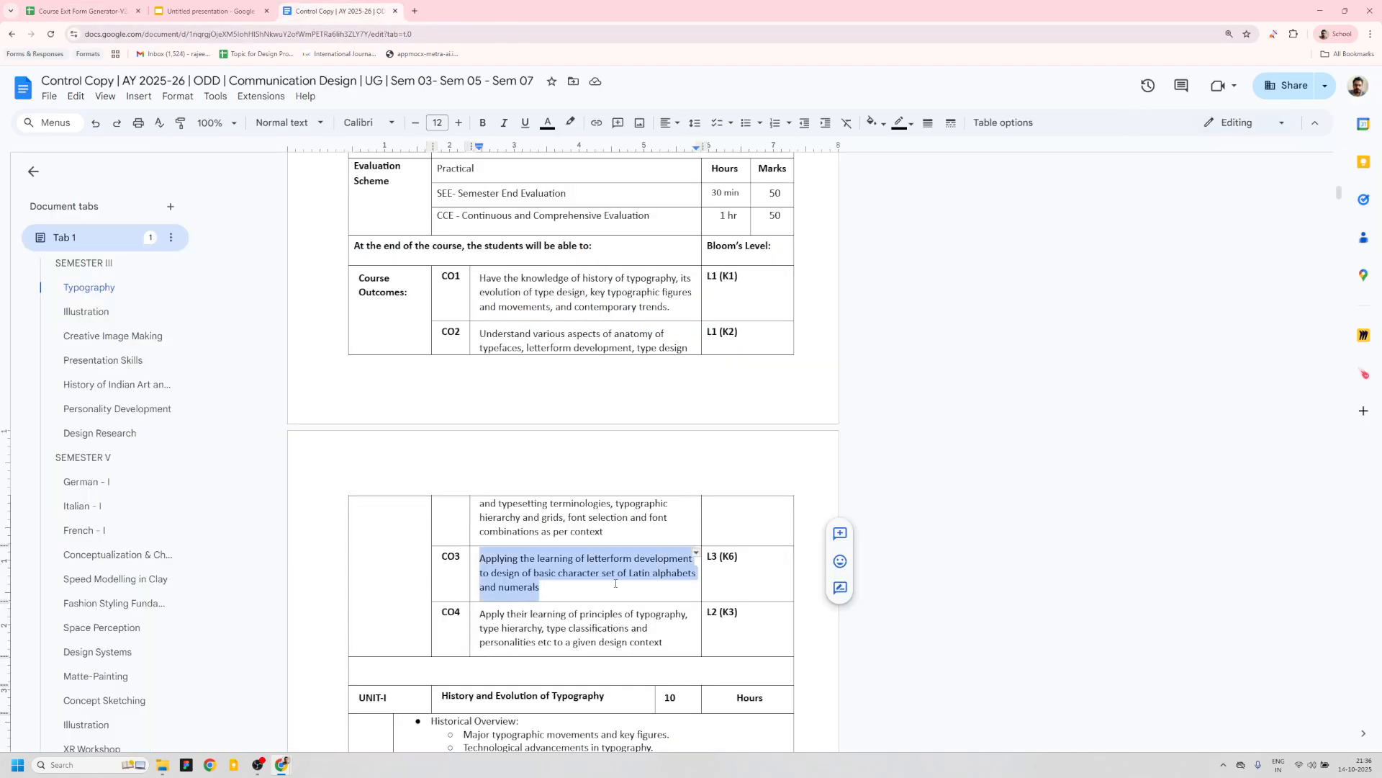
{"action": "scroll", "coordinate": [490, 536], "scroll_direction": "down", "scroll_amount": 2}
{"action": "left_click_drag", "start_coordinate": [481, 506], "coordinate": [664, 536]}
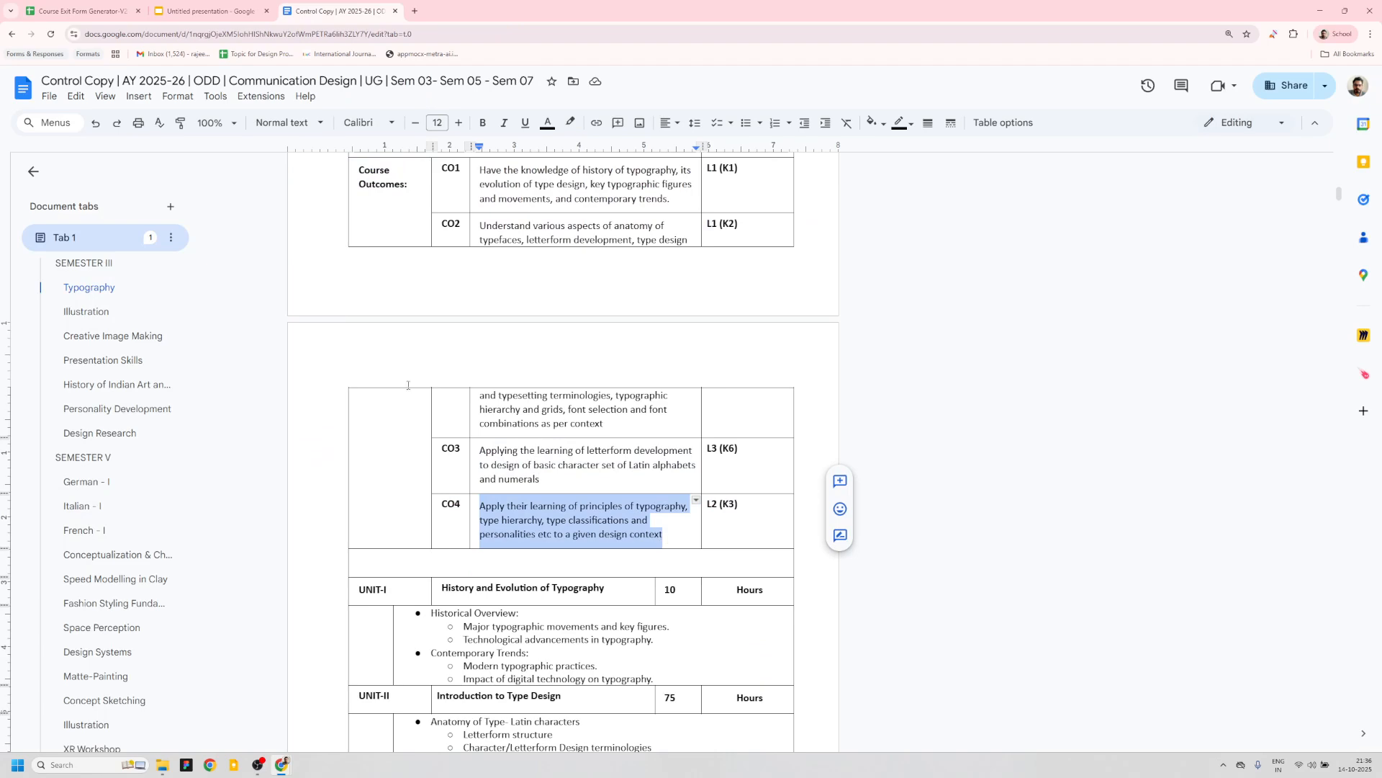
{"action": "left_click", "coordinate": [123, 16]}
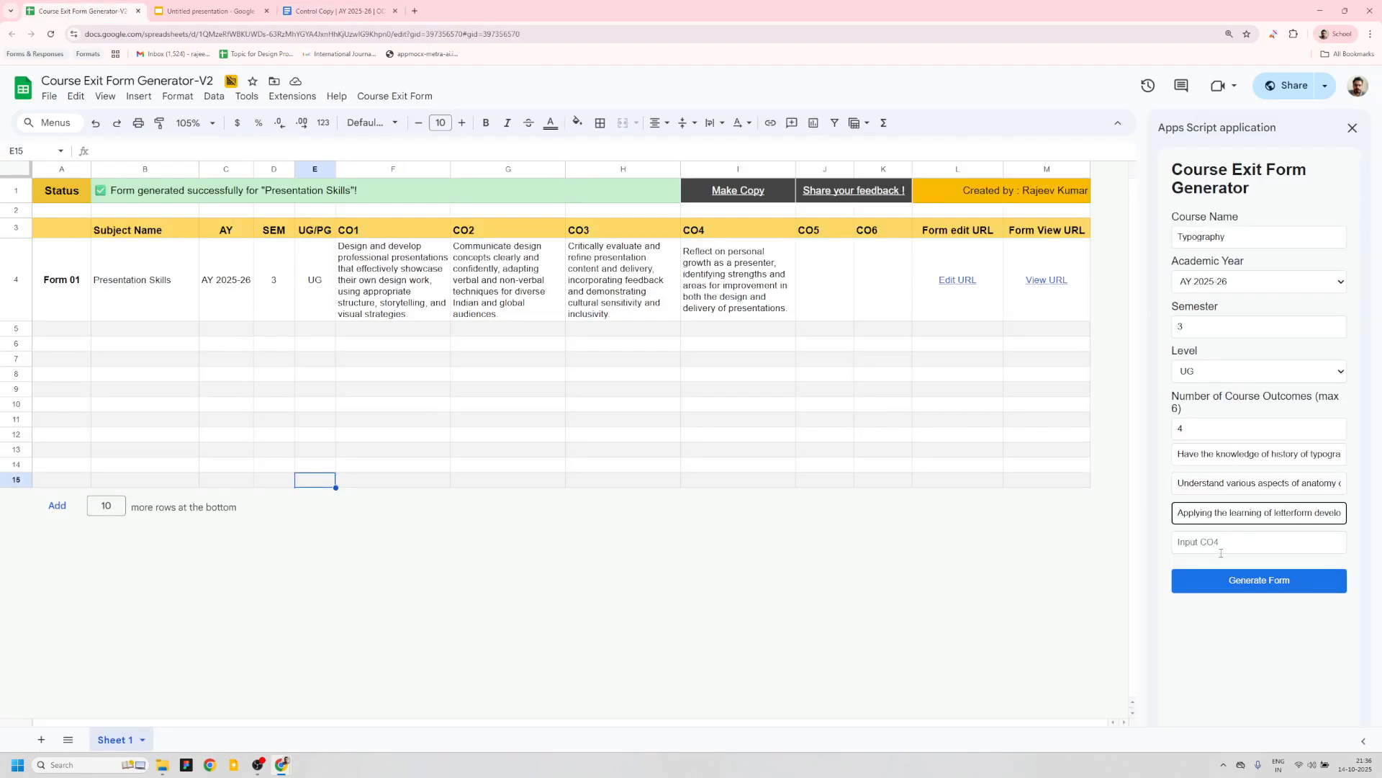
{"action": "left_click", "coordinate": [1218, 550]}
{"action": "key", "text": "ctrl+v"}
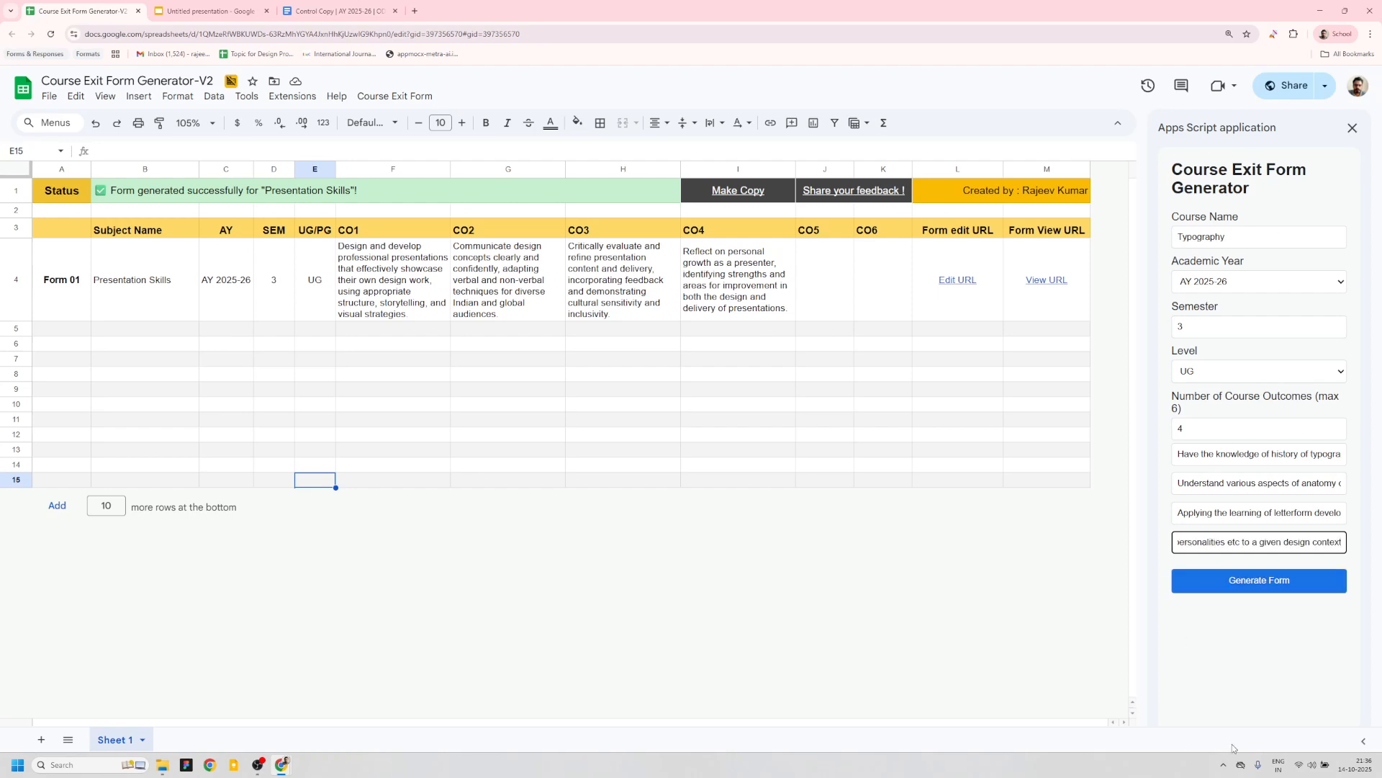
{"action": "left_click", "coordinate": [1261, 590]}
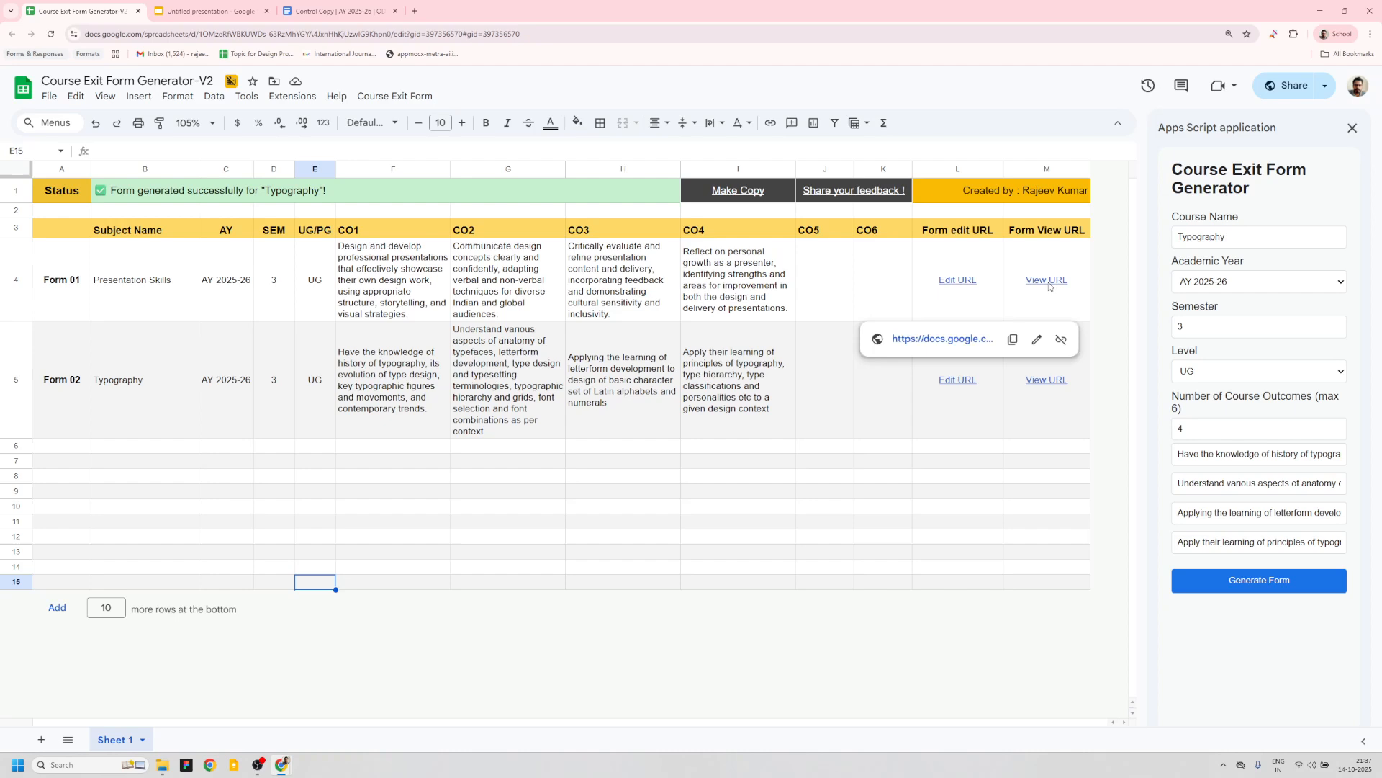
- Open the view links of the Presentation Skills and Typography forms and compare their titles
{"action": "mouse_move", "coordinate": [1050, 286]}
{"action": "left_click", "coordinate": [958, 339]}
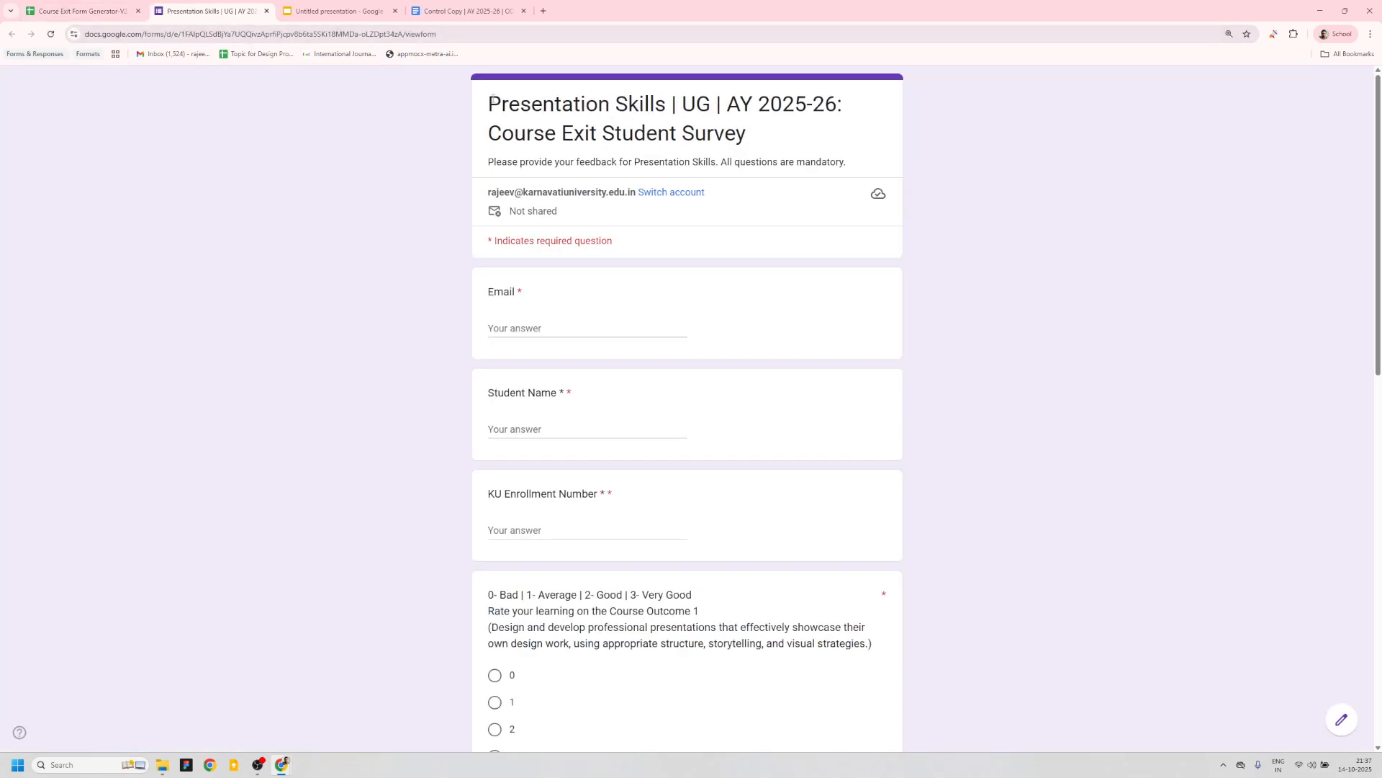
{"action": "left_click_drag", "start_coordinate": [491, 96], "coordinate": [677, 104]}
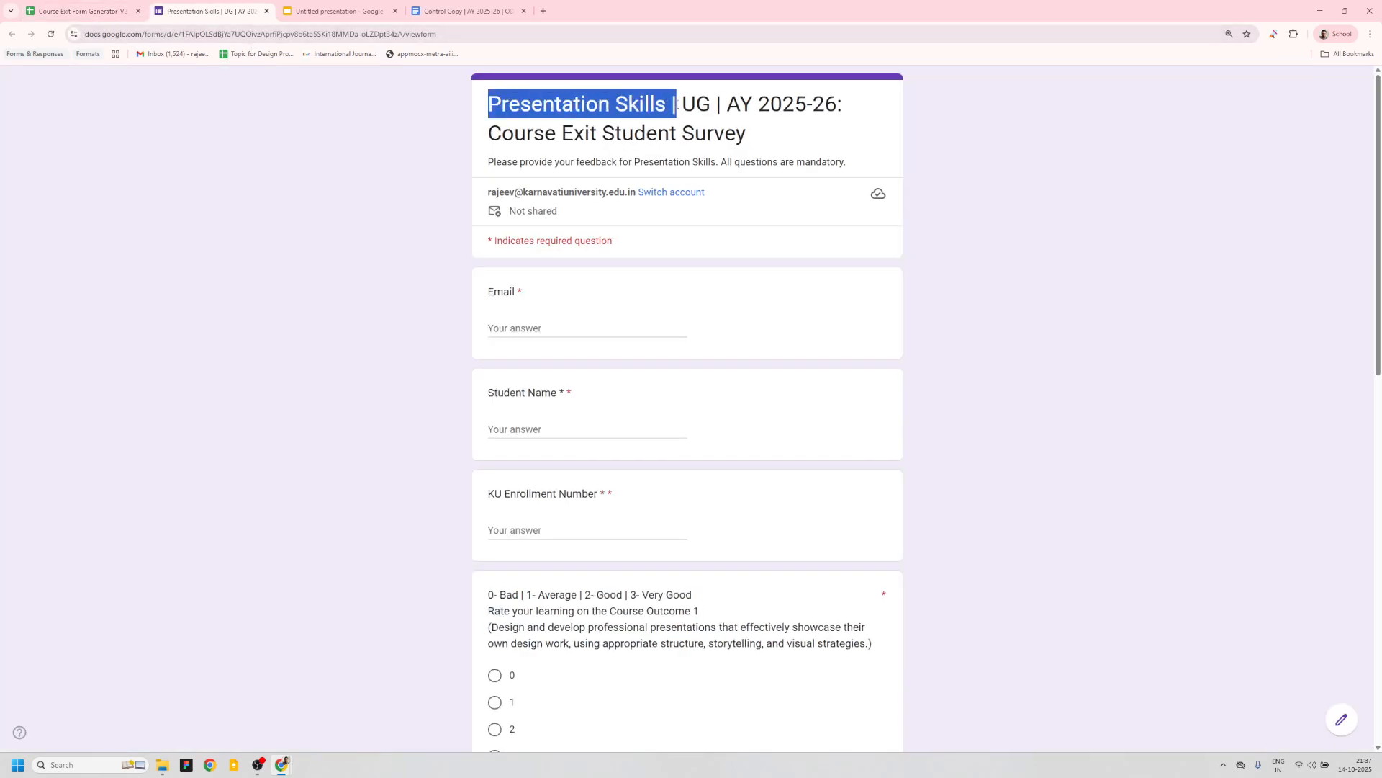
{"action": "left_click", "coordinate": [79, 11]}
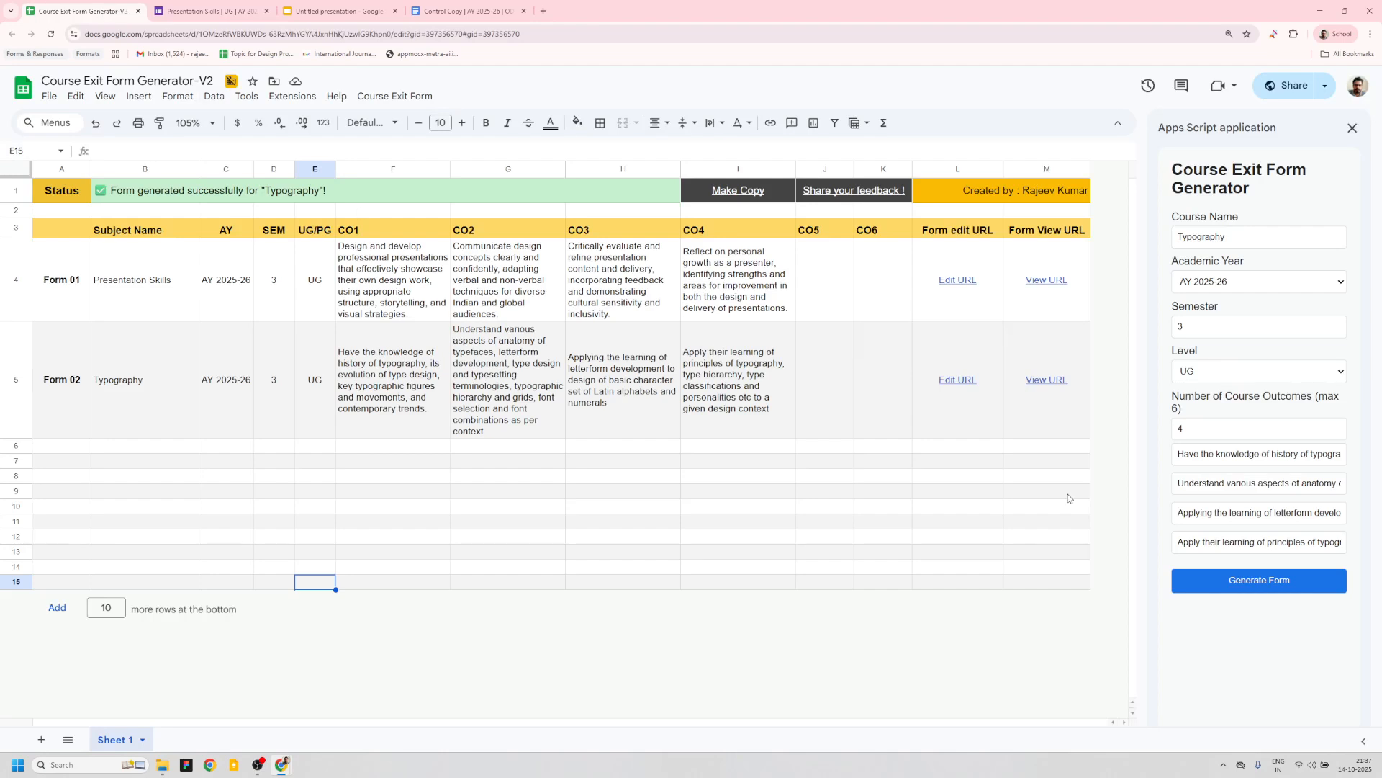
{"action": "mouse_move", "coordinate": [1052, 383]}
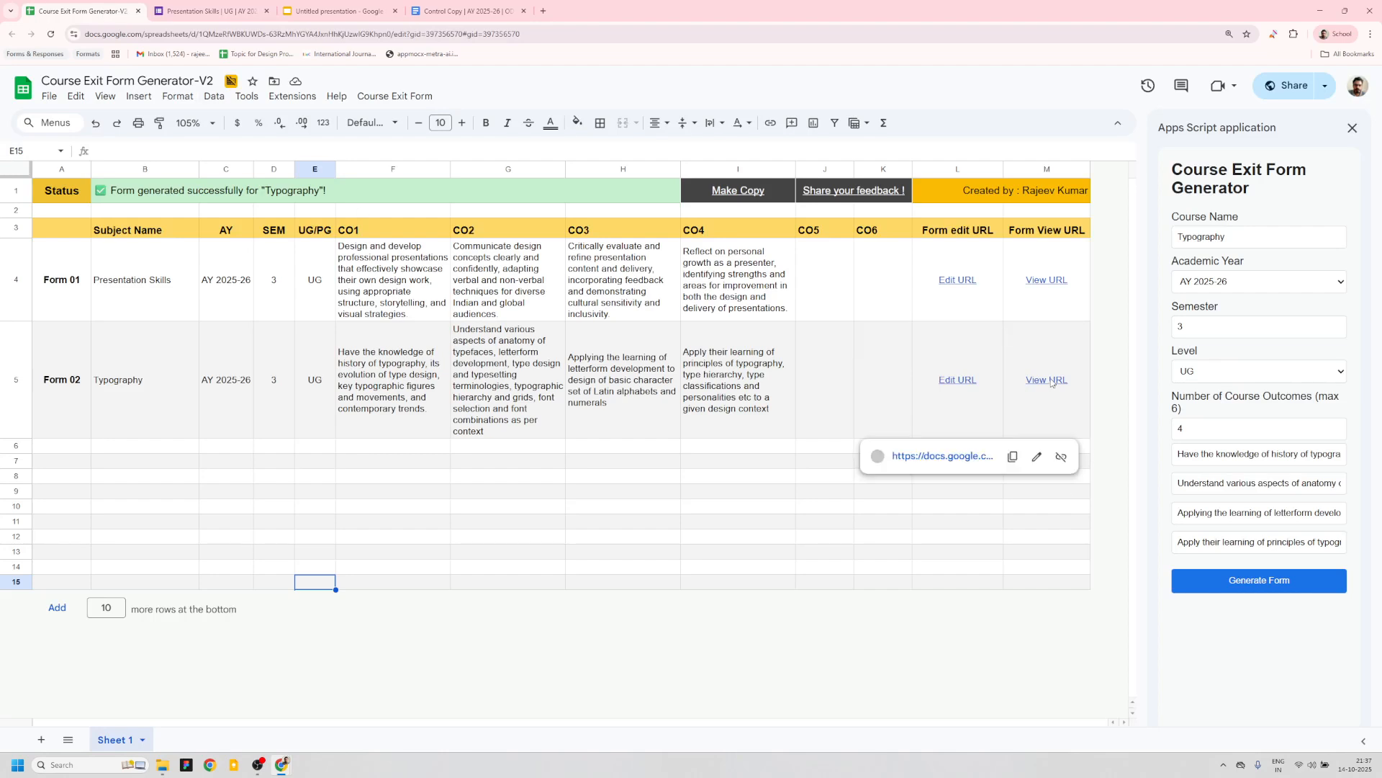
{"action": "left_click", "coordinate": [964, 456]}
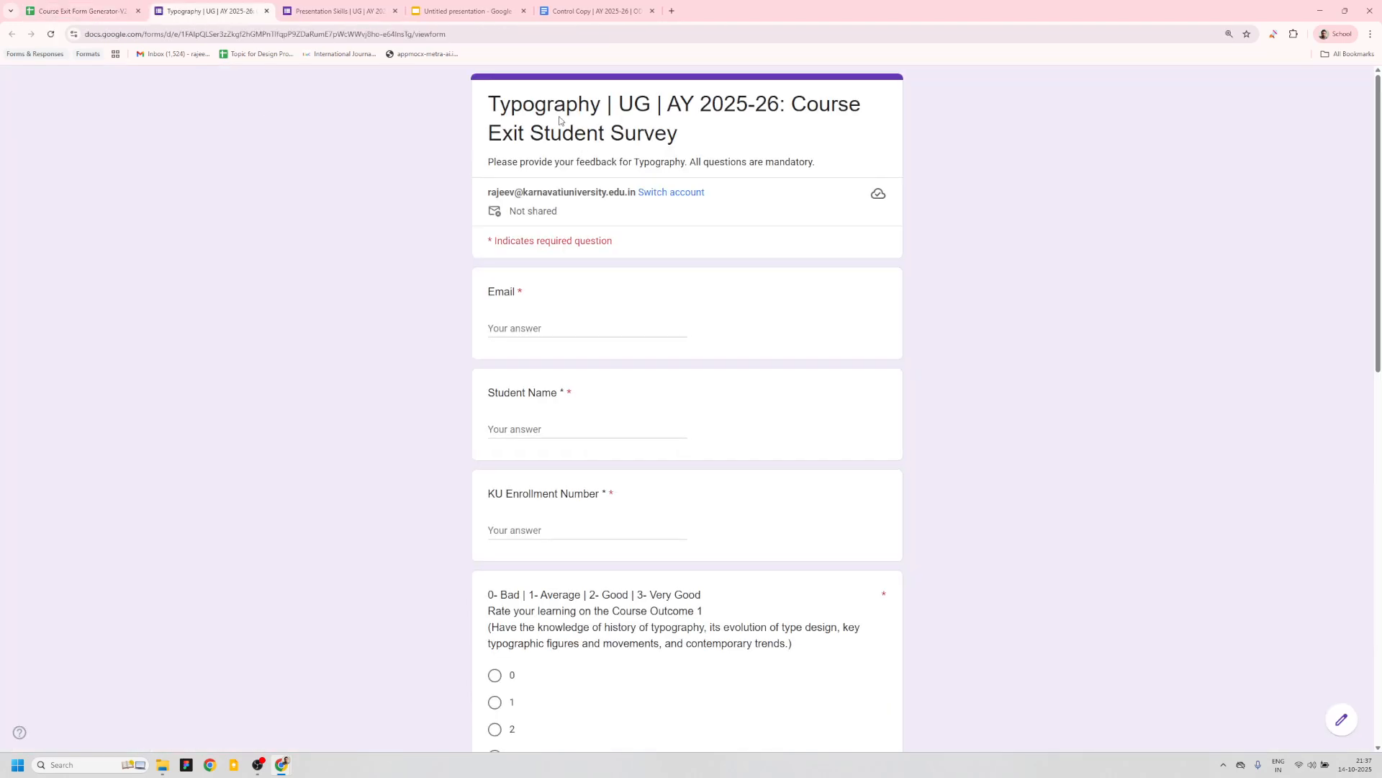
{"action": "left_click_drag", "start_coordinate": [489, 104], "coordinate": [607, 104]}
- Compare the course outcome questions in the Presentation Skills and Typography forms
{"action": "key", "text": "ctrl+Tab"}
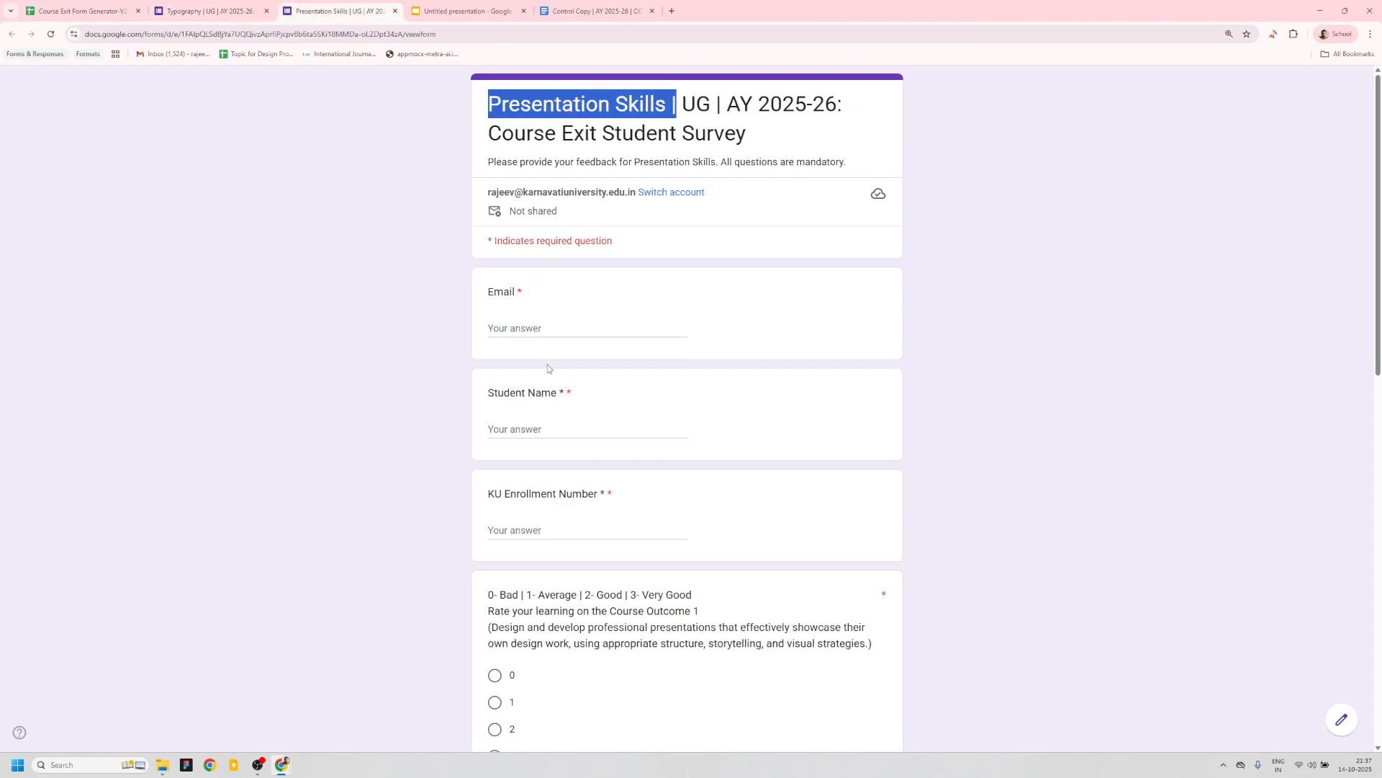
{"action": "scroll", "coordinate": [549, 370], "scroll_direction": "down", "scroll_amount": 5}
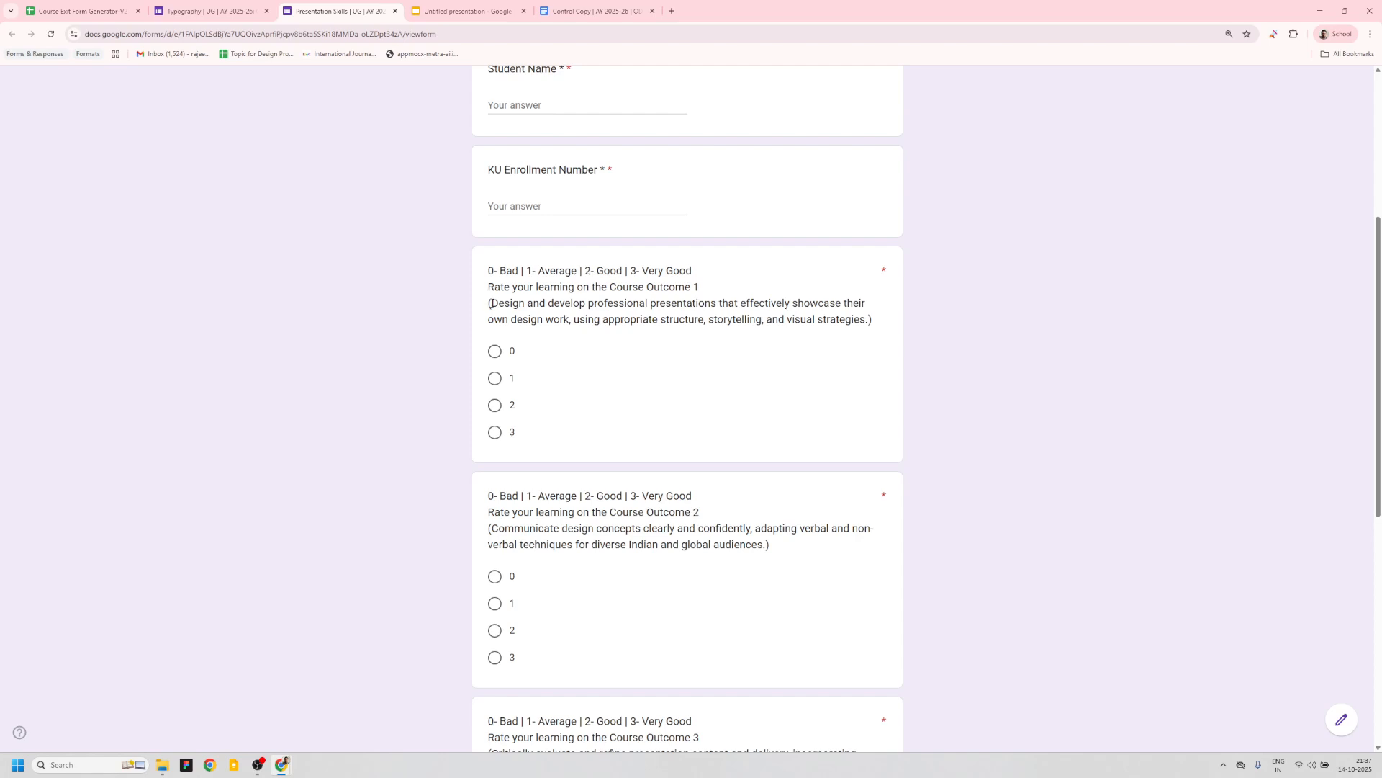
{"action": "left_click_drag", "start_coordinate": [492, 303], "coordinate": [866, 319]}
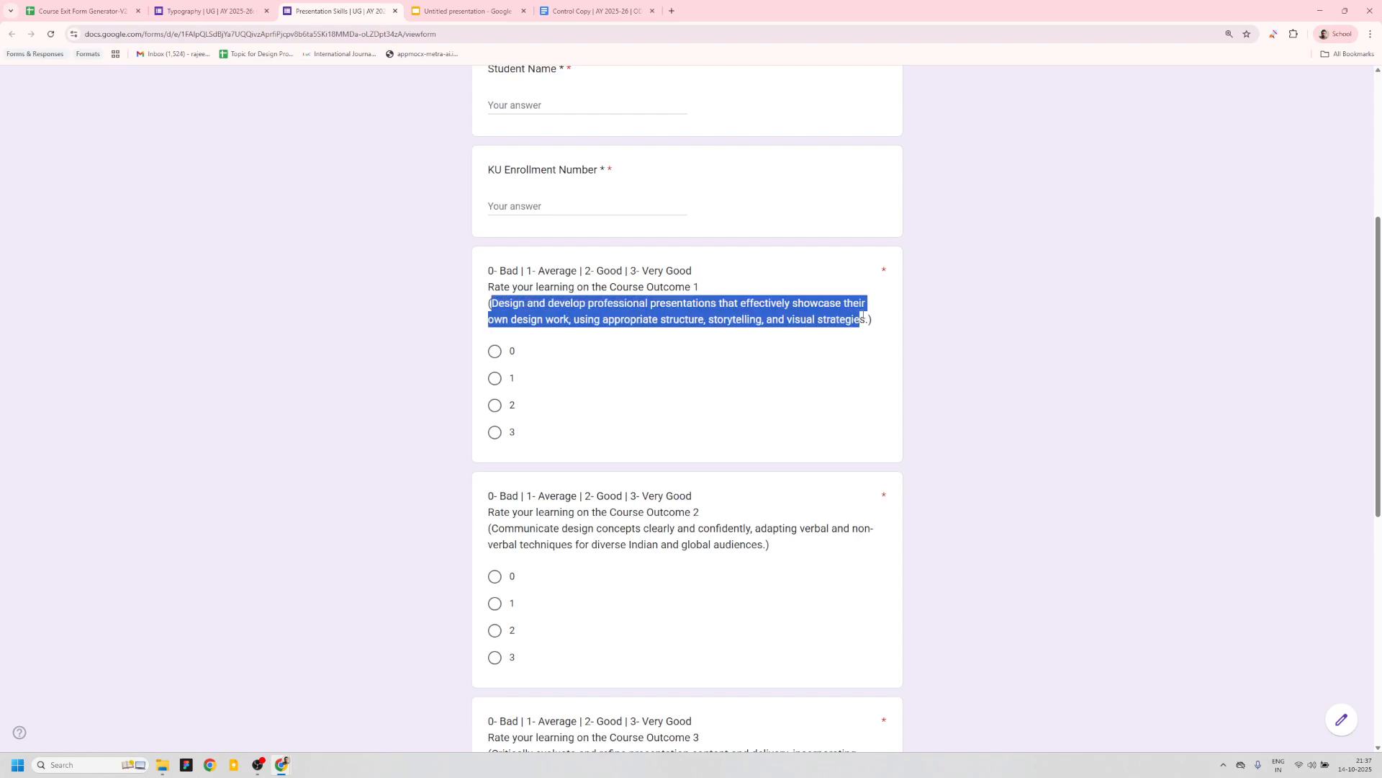
{"action": "left_click", "coordinate": [190, 7]}
{"action": "scroll", "coordinate": [797, 429], "scroll_direction": "down", "scroll_amount": 3}
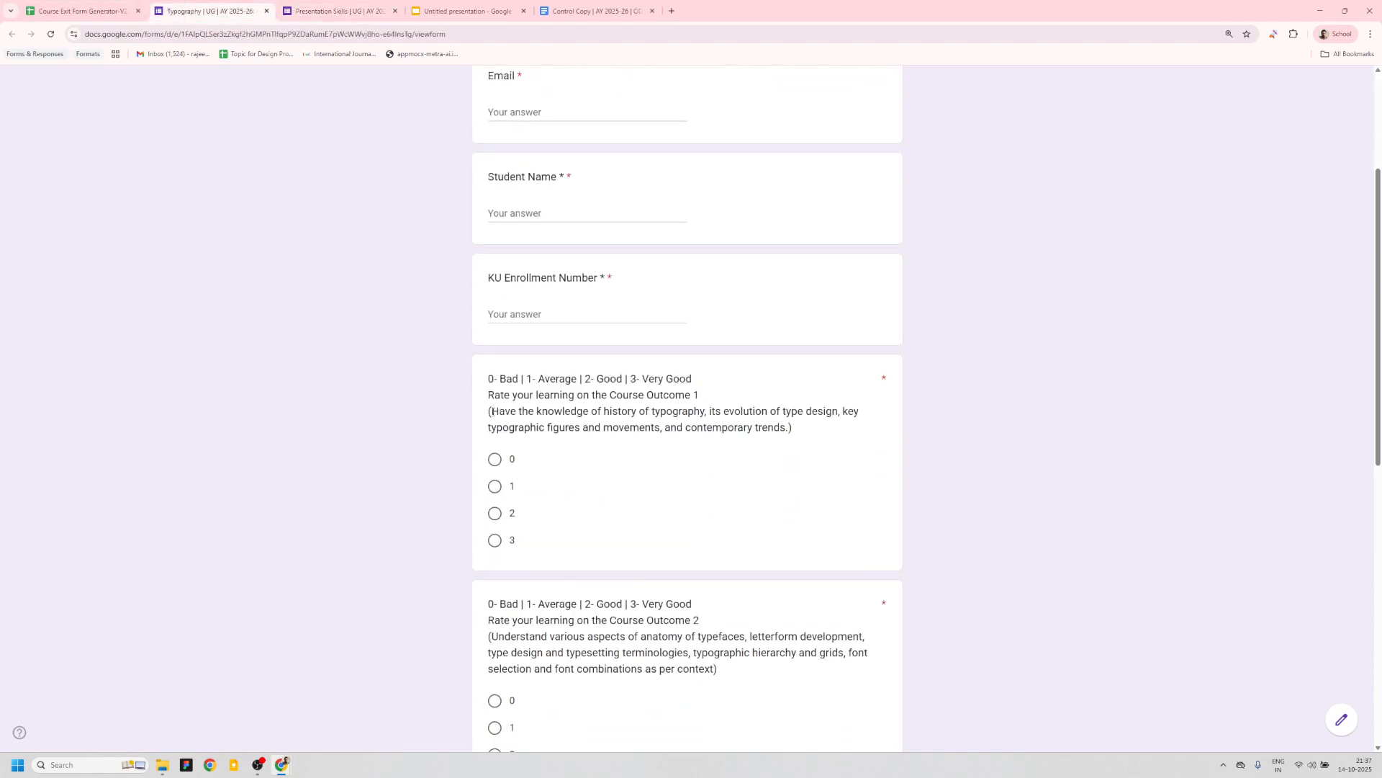
{"action": "left_click_drag", "start_coordinate": [493, 411], "coordinate": [798, 431]}
{"action": "scroll", "coordinate": [798, 431], "scroll_direction": "down", "scroll_amount": 4}
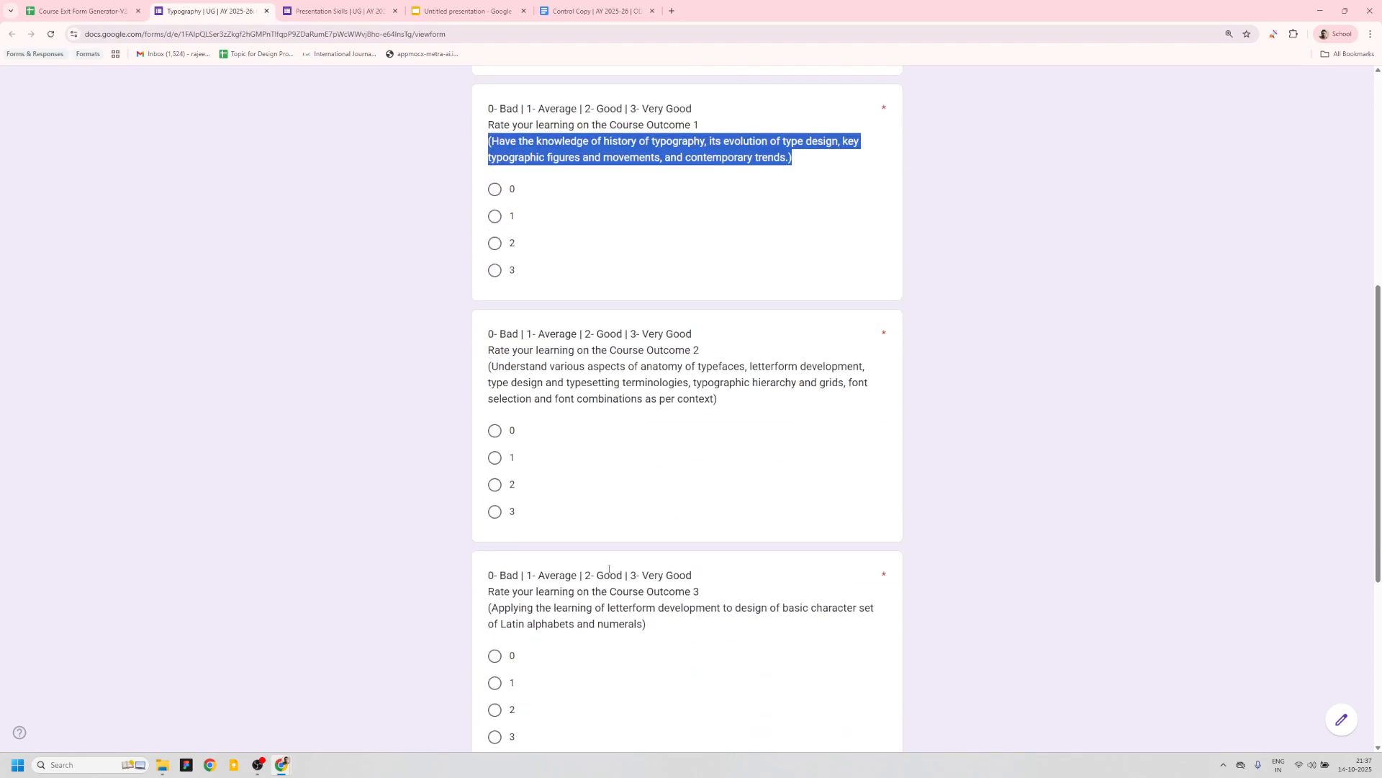
{"action": "scroll", "coordinate": [609, 569], "scroll_direction": "down", "scroll_amount": 1}
{"action": "left_click", "coordinate": [80, 12]}
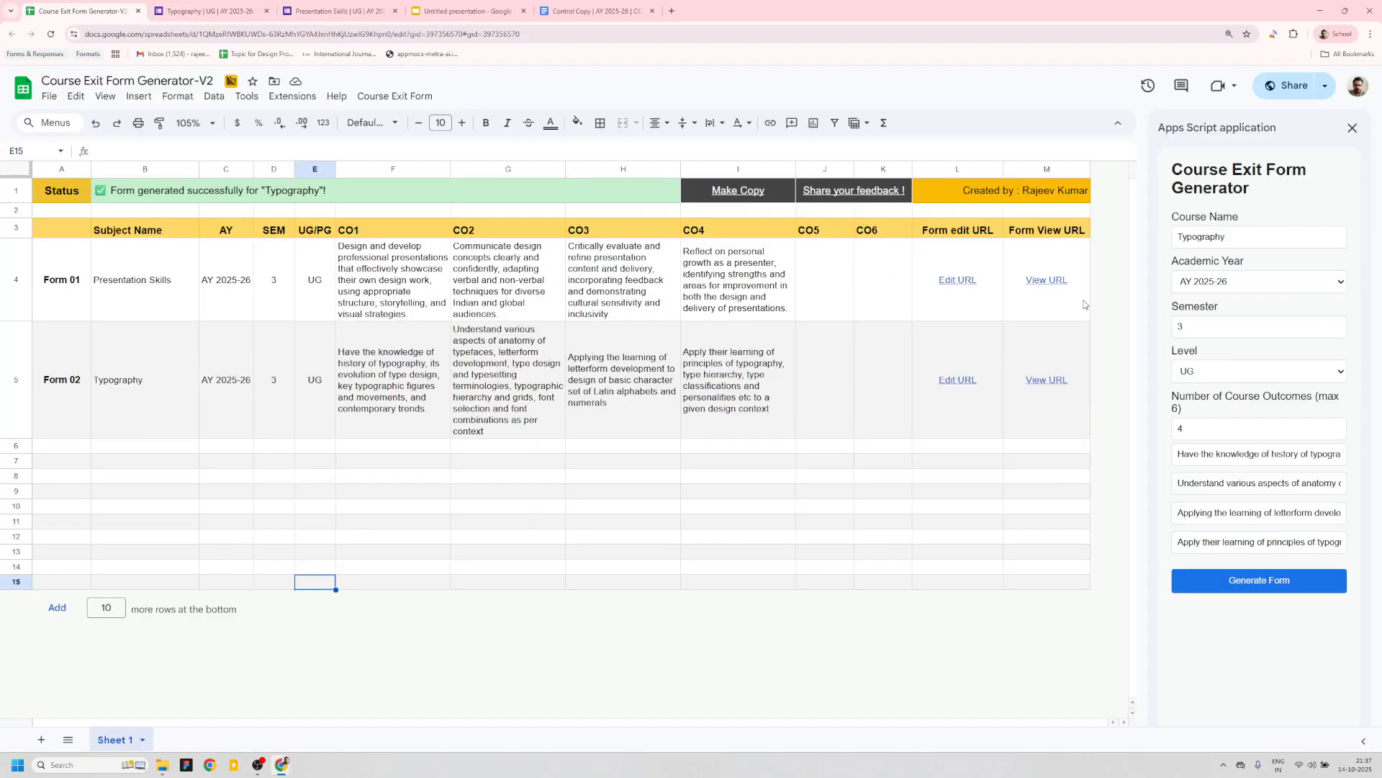
- Review the CO1 to CO4 cells of the Typography row in the sheet
{"action": "left_click", "coordinate": [415, 328]}
{"action": "left_click", "coordinate": [515, 382]}
{"action": "left_click", "coordinate": [630, 380]}
{"action": "left_click", "coordinate": [735, 380]}
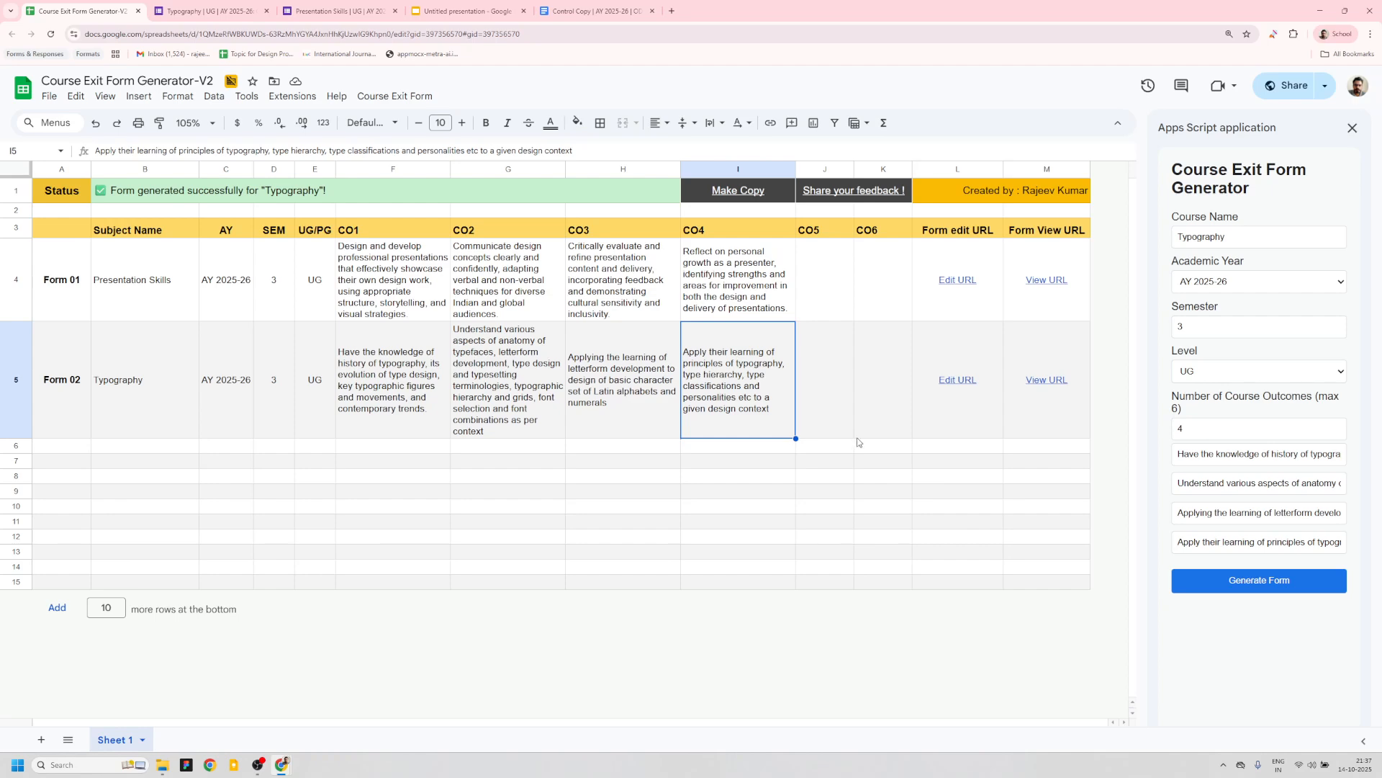
- Open the Typography form's edit link from the sheet
{"action": "left_click", "coordinate": [944, 288]}
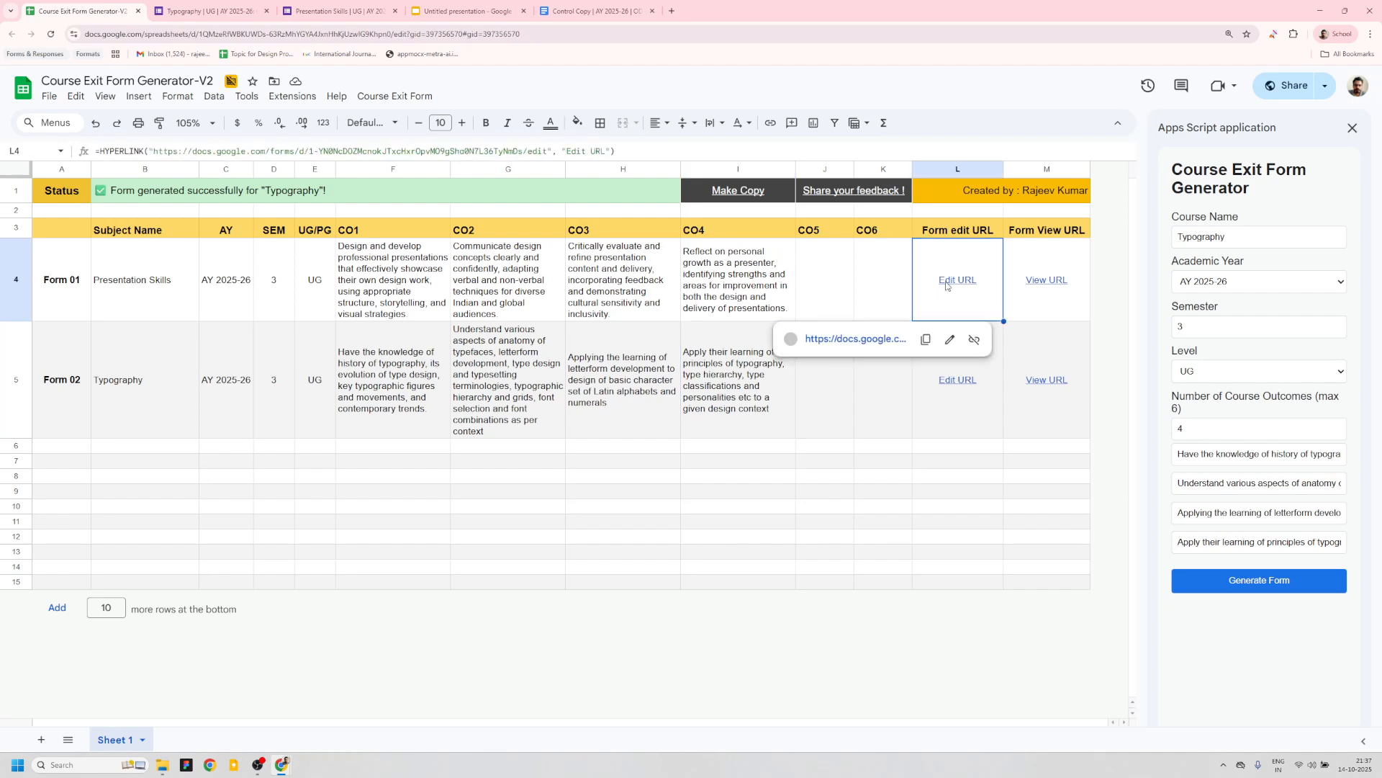
{"action": "left_click", "coordinate": [1021, 404]}
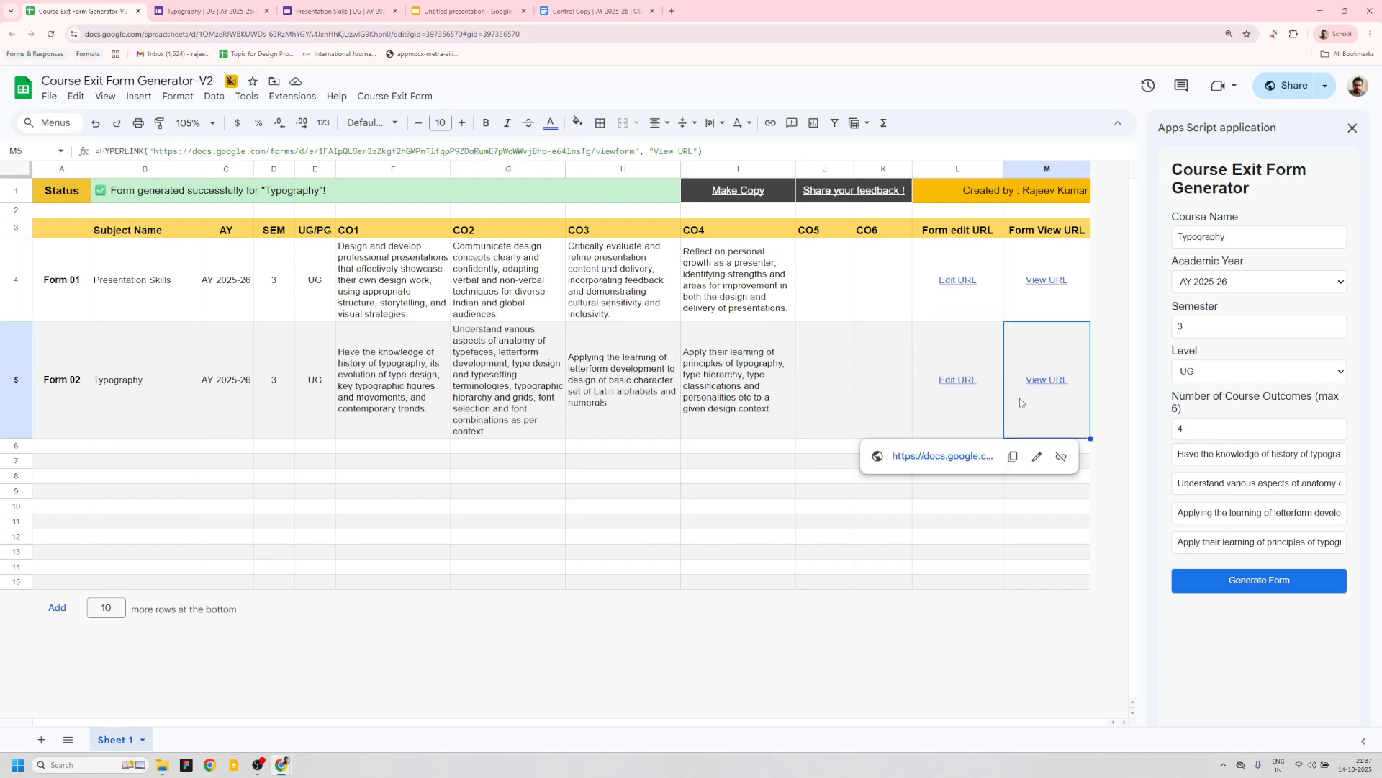
{"action": "left_click", "coordinate": [965, 403]}
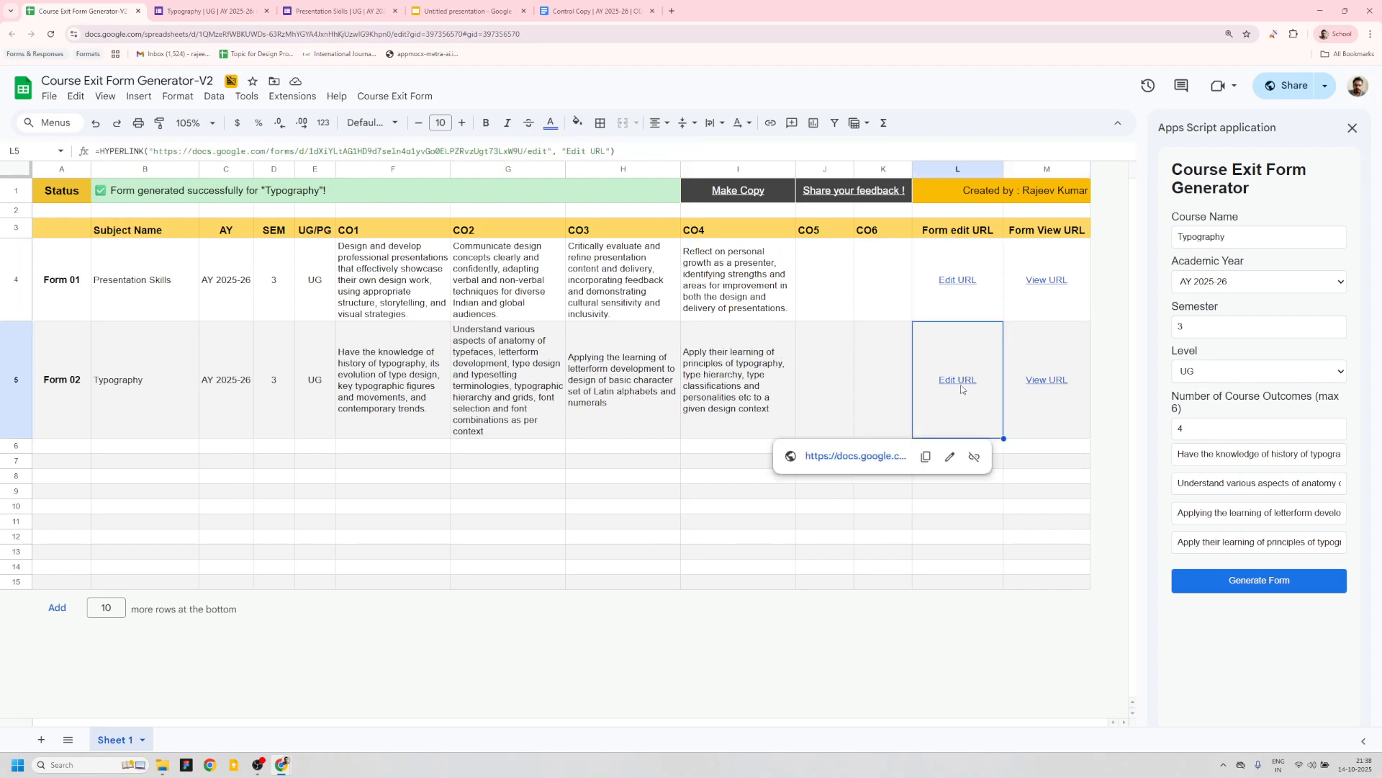
{"action": "left_click", "coordinate": [850, 457]}
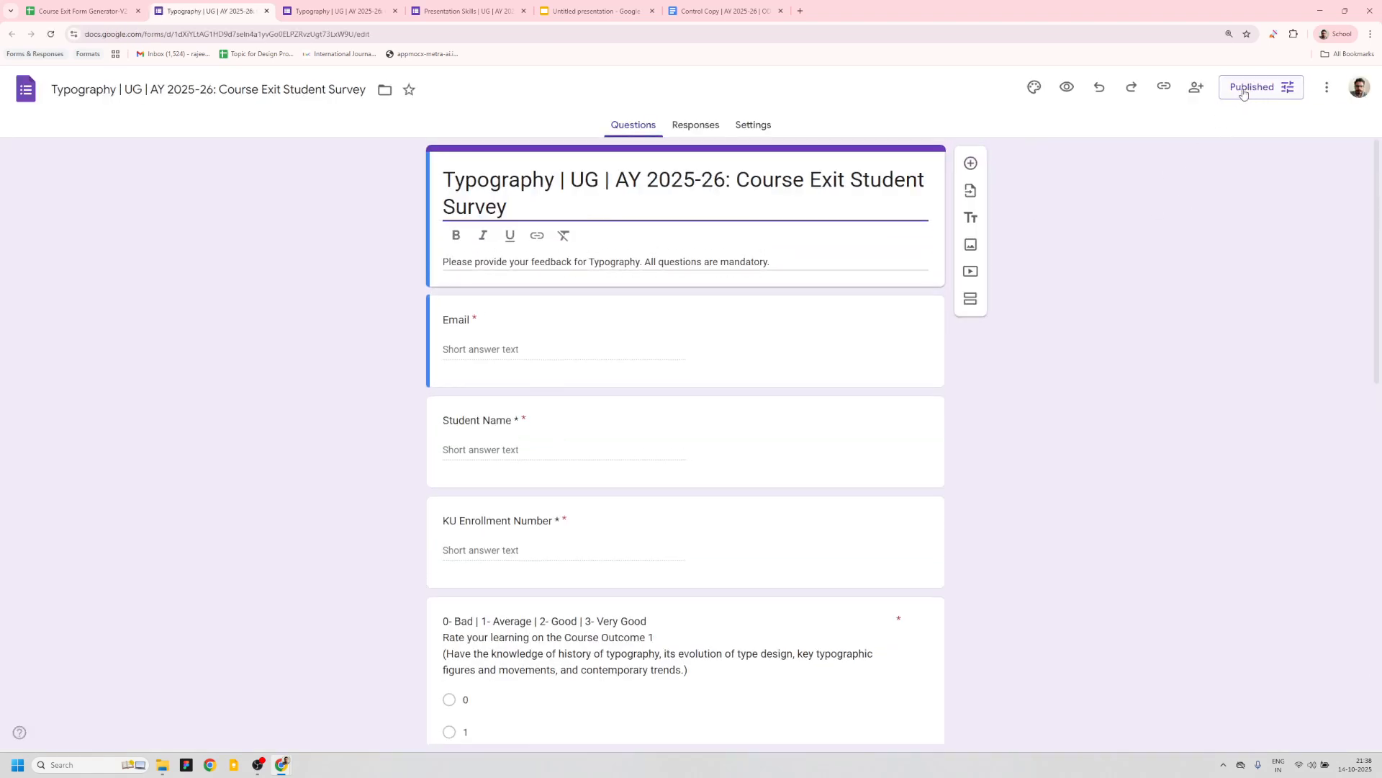
- Review the Typography form's responder address and its published options
{"action": "left_click", "coordinate": [348, 12]}
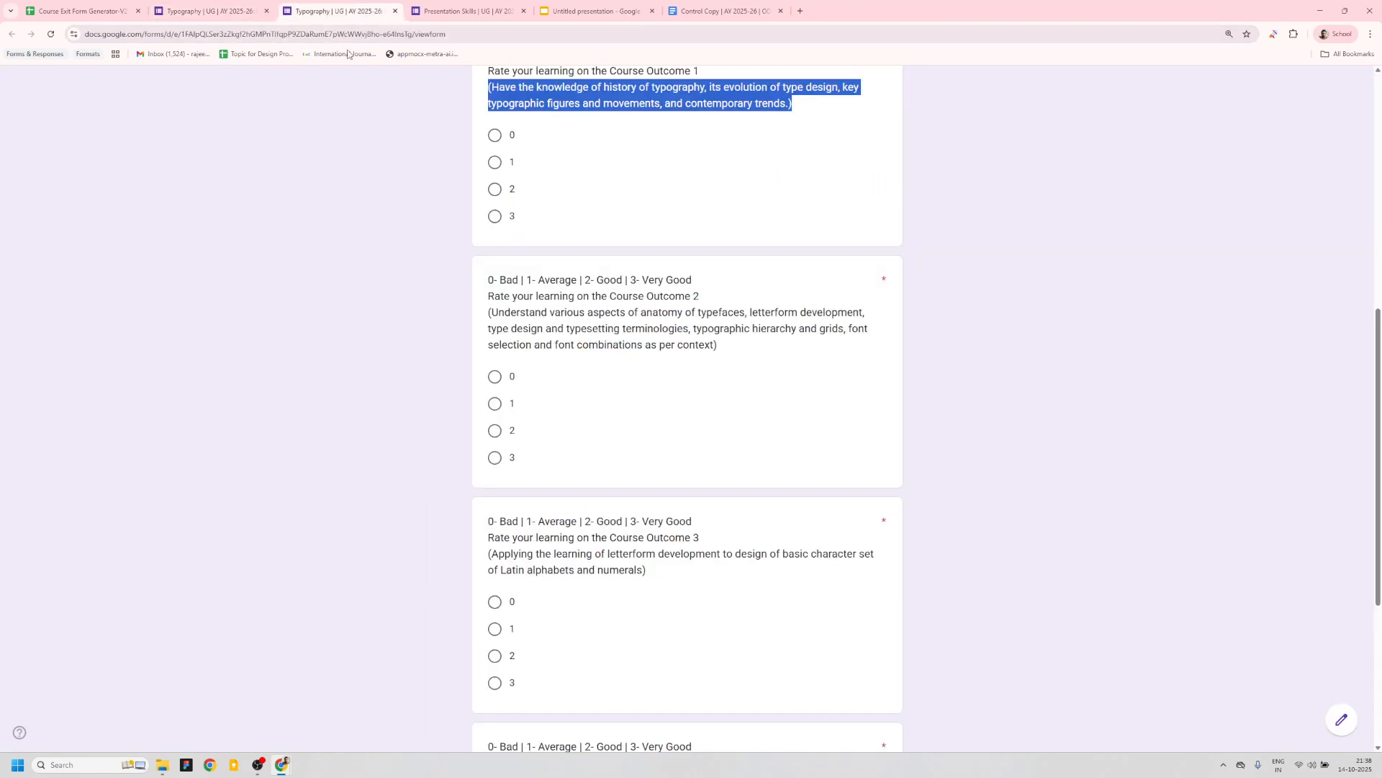
{"action": "left_click", "coordinate": [482, 38]}
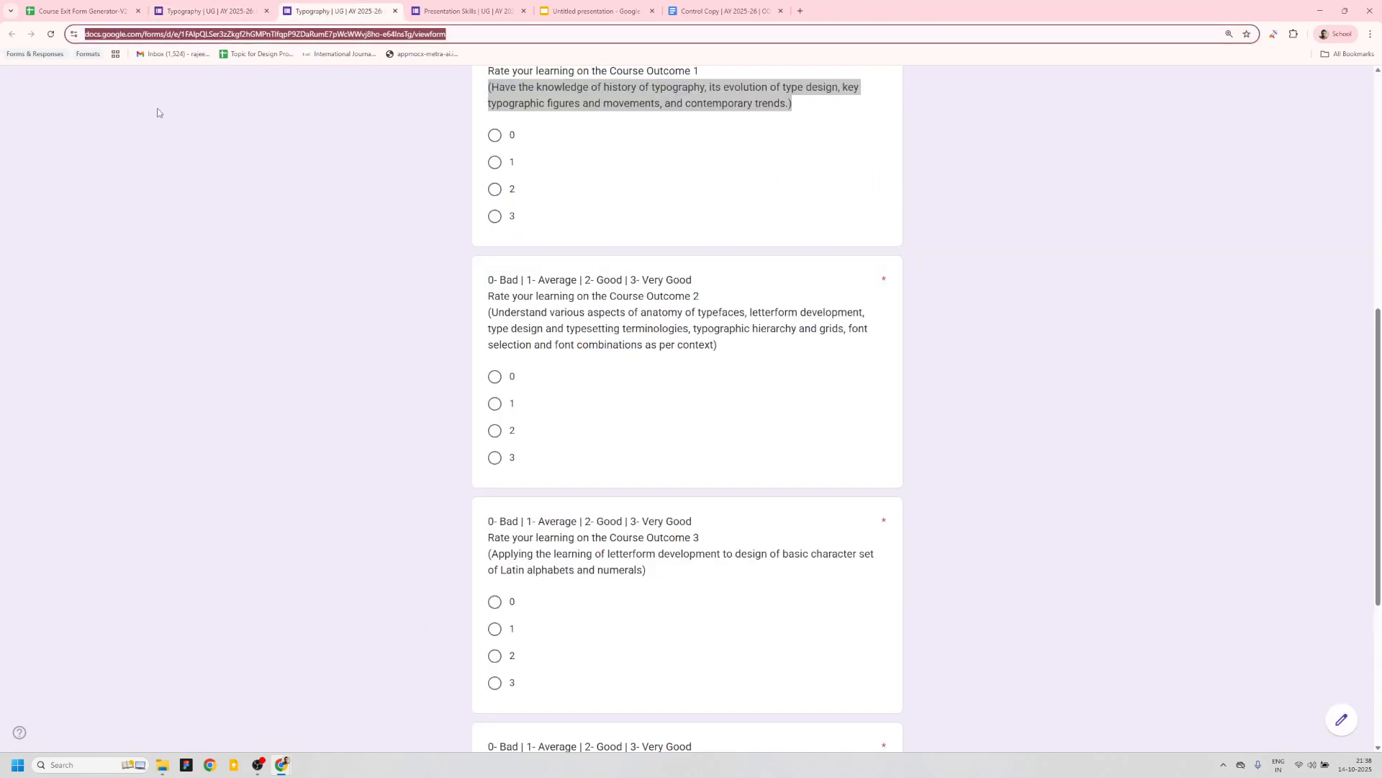
{"action": "left_click", "coordinate": [203, 12]}
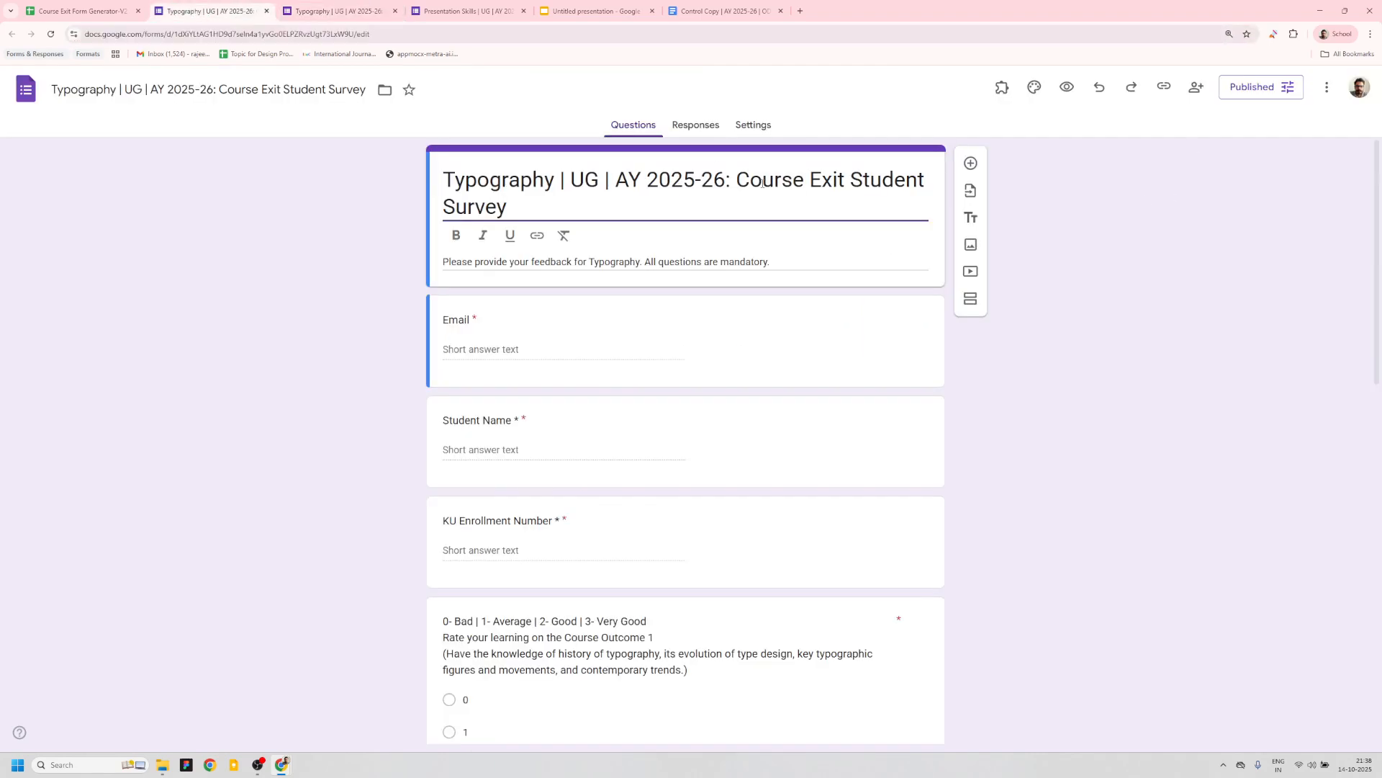
{"action": "left_click", "coordinate": [1244, 95]}
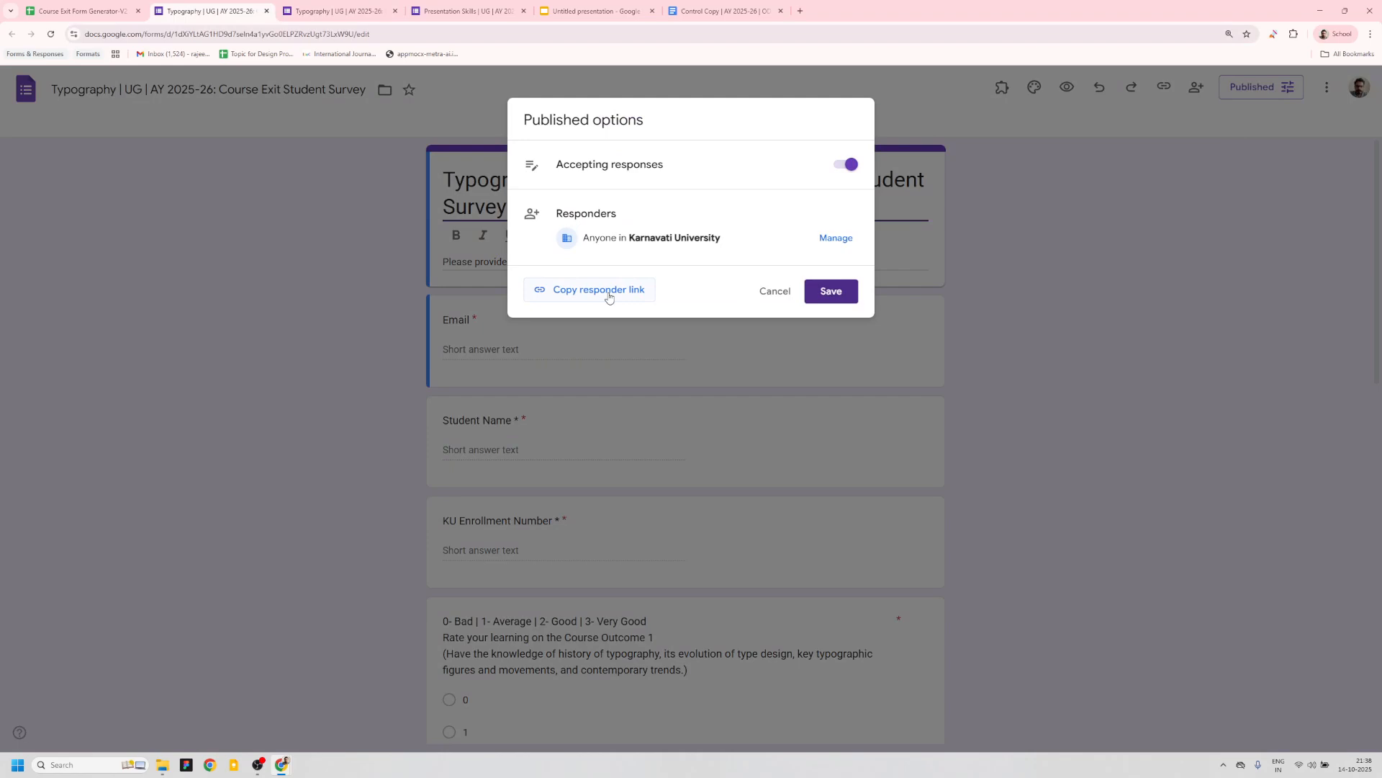
{"action": "left_click", "coordinate": [775, 291]}
- Open the Responses section of the Typography form
{"action": "left_click", "coordinate": [339, 11]}
{"action": "left_click", "coordinate": [229, 34]}
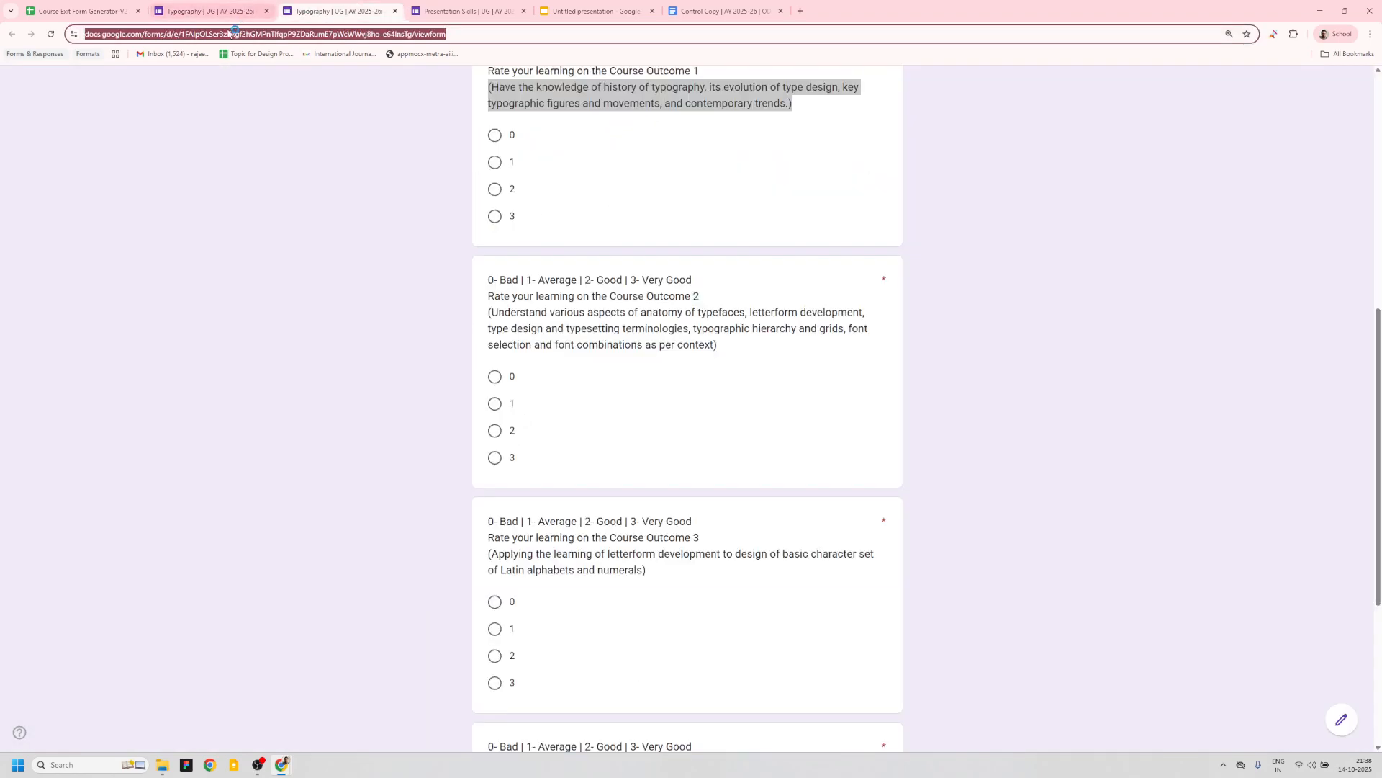
{"action": "left_click", "coordinate": [231, 13]}
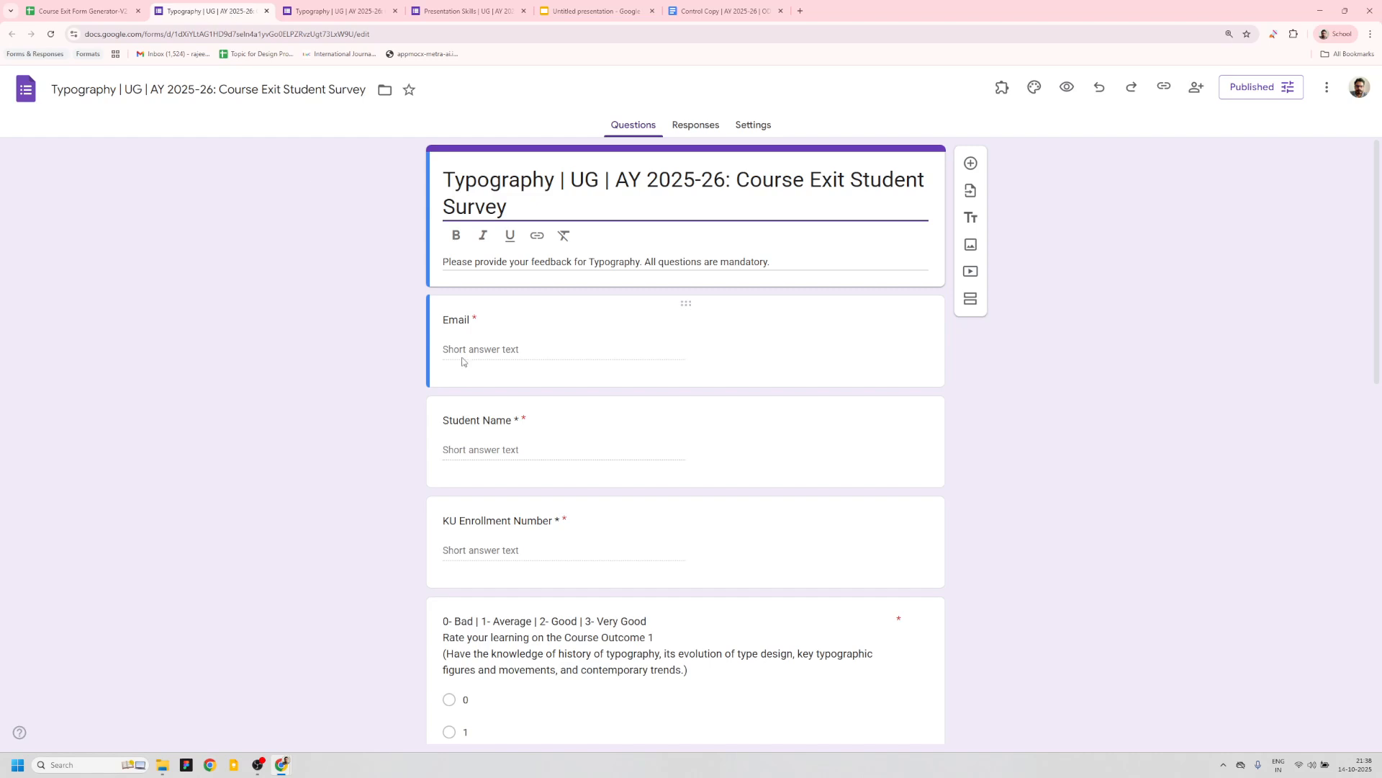
{"action": "left_click", "coordinate": [687, 128]}
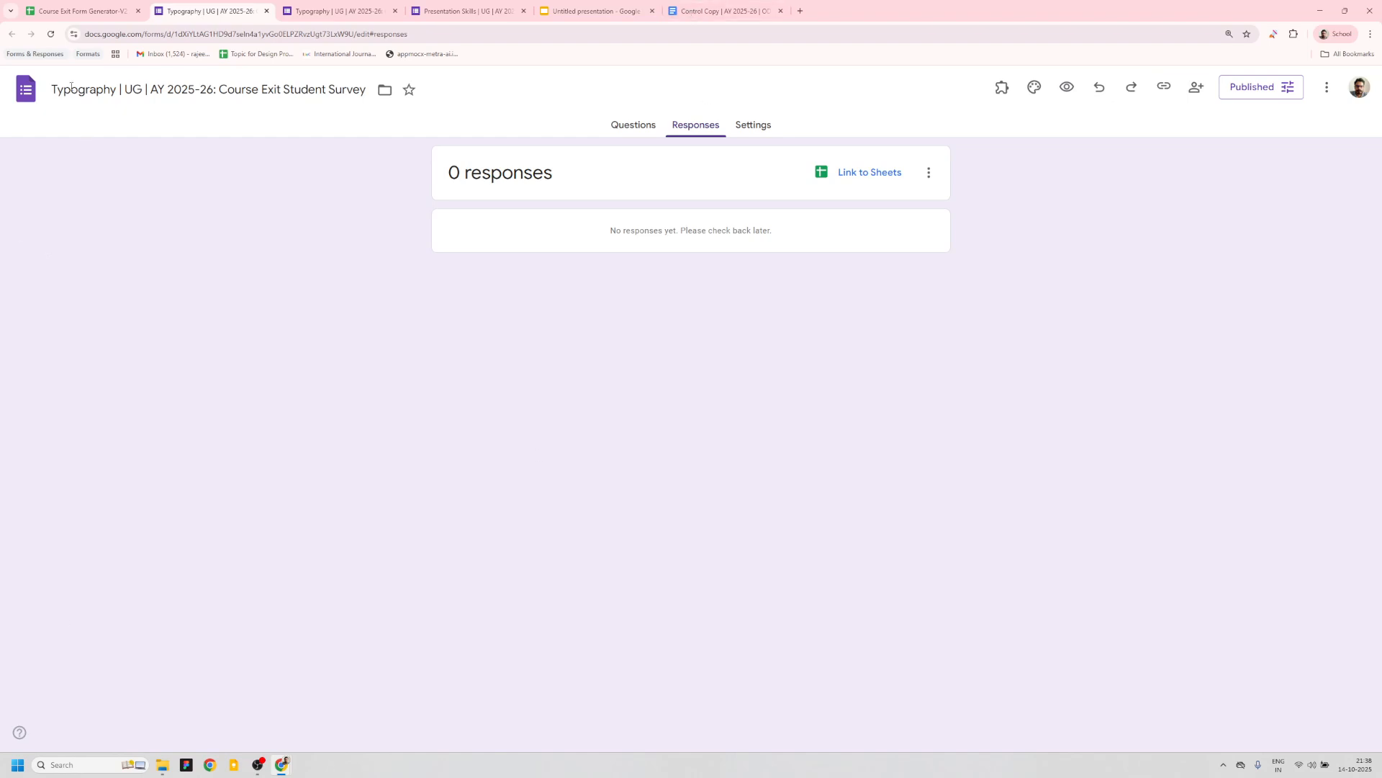
- Return to the generator sheet and close the opened form tabs
{"action": "left_click", "coordinate": [81, 11]}
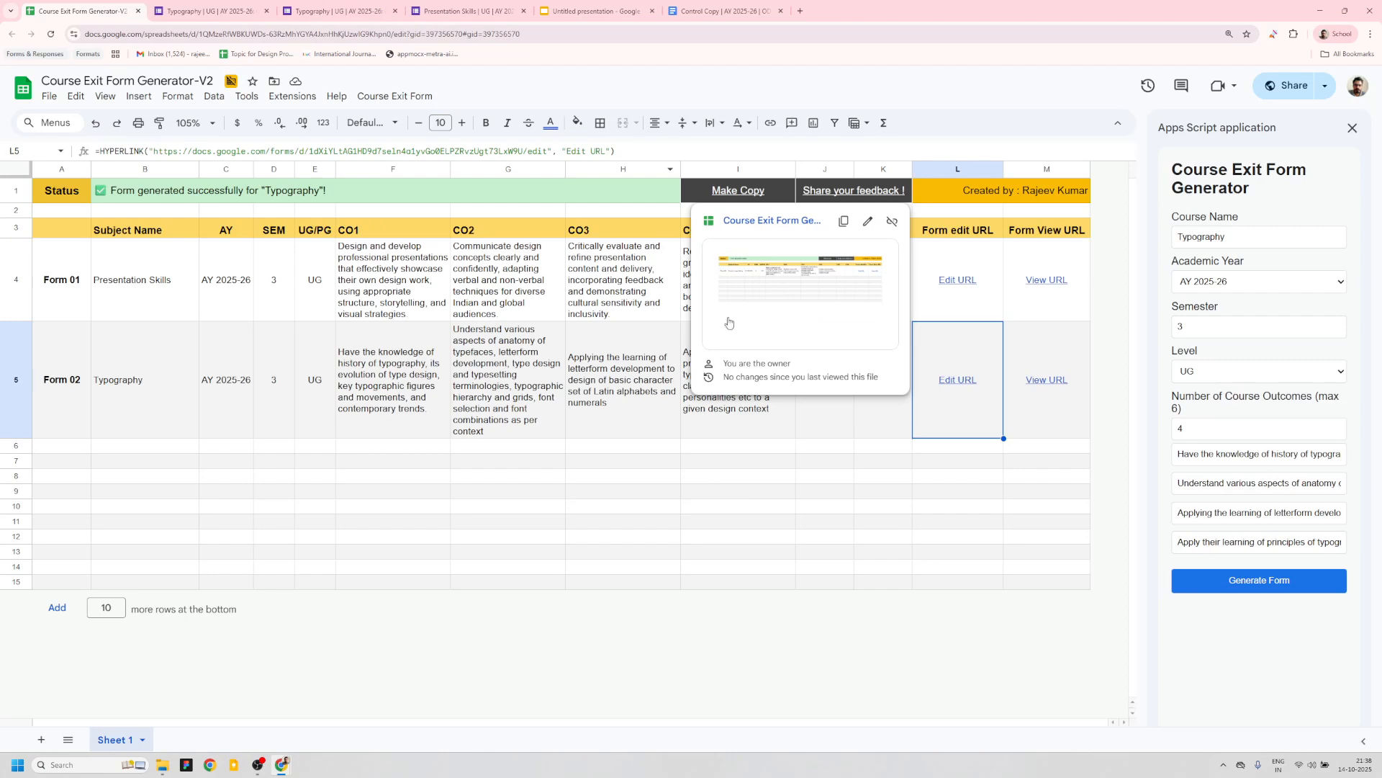
{"action": "left_click", "coordinate": [394, 11]}
{"action": "left_click", "coordinate": [395, 11]}
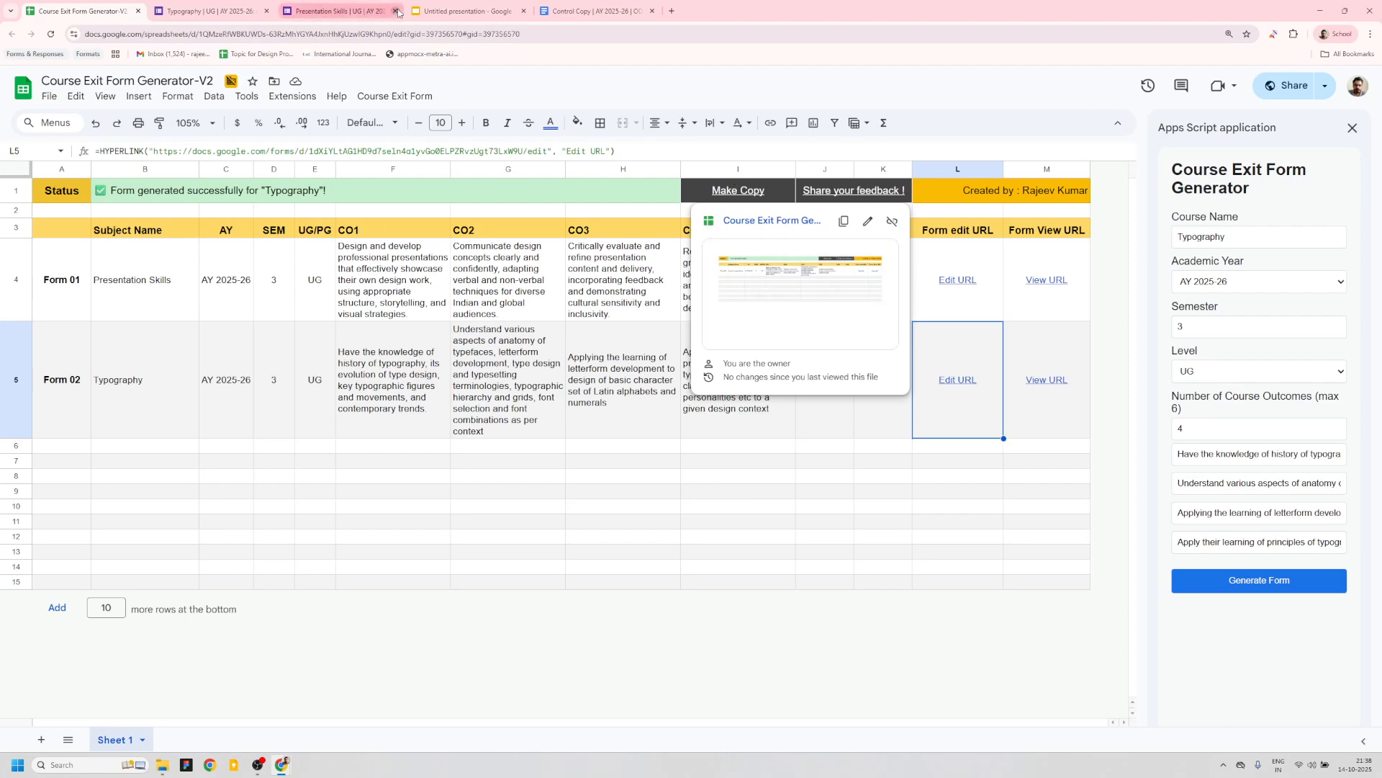
{"action": "left_click", "coordinate": [267, 10]}
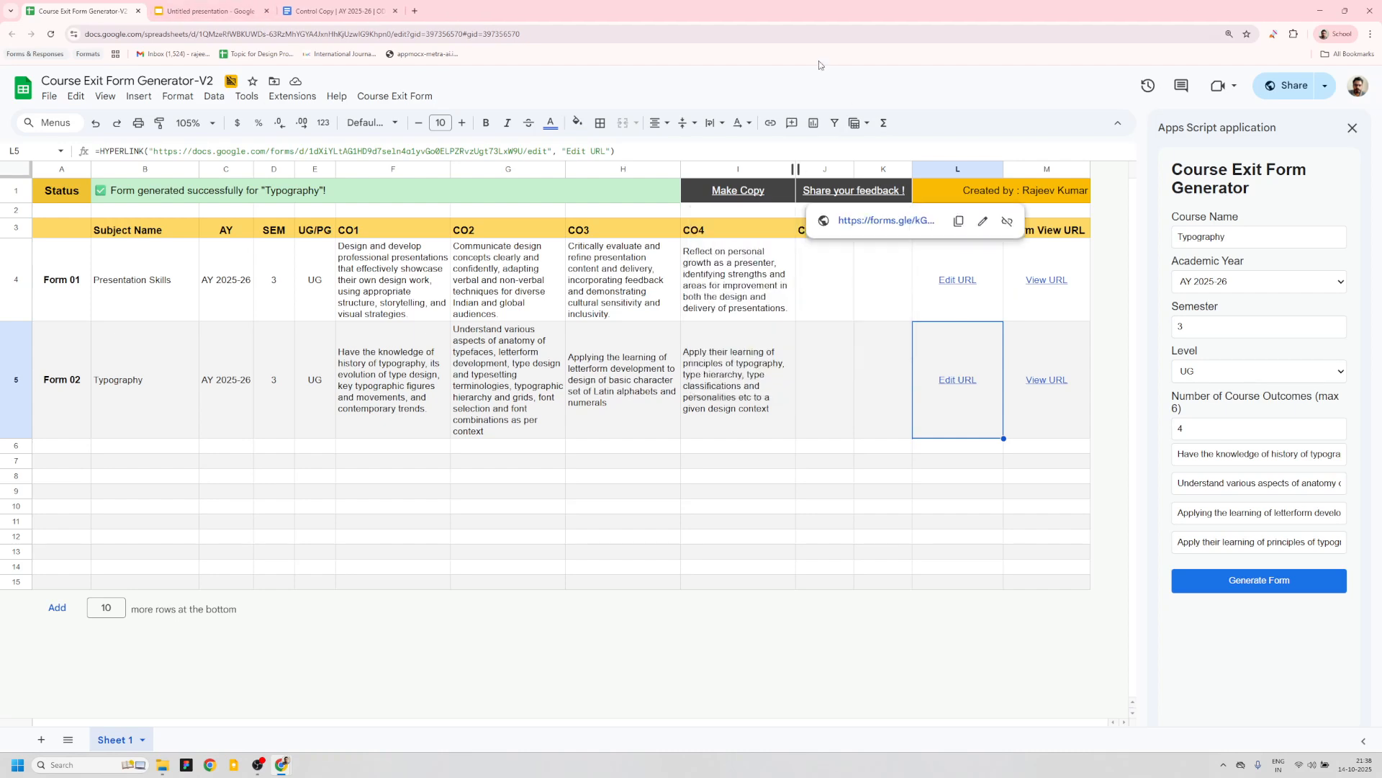
{"action": "mouse_move", "coordinate": [734, 205]}
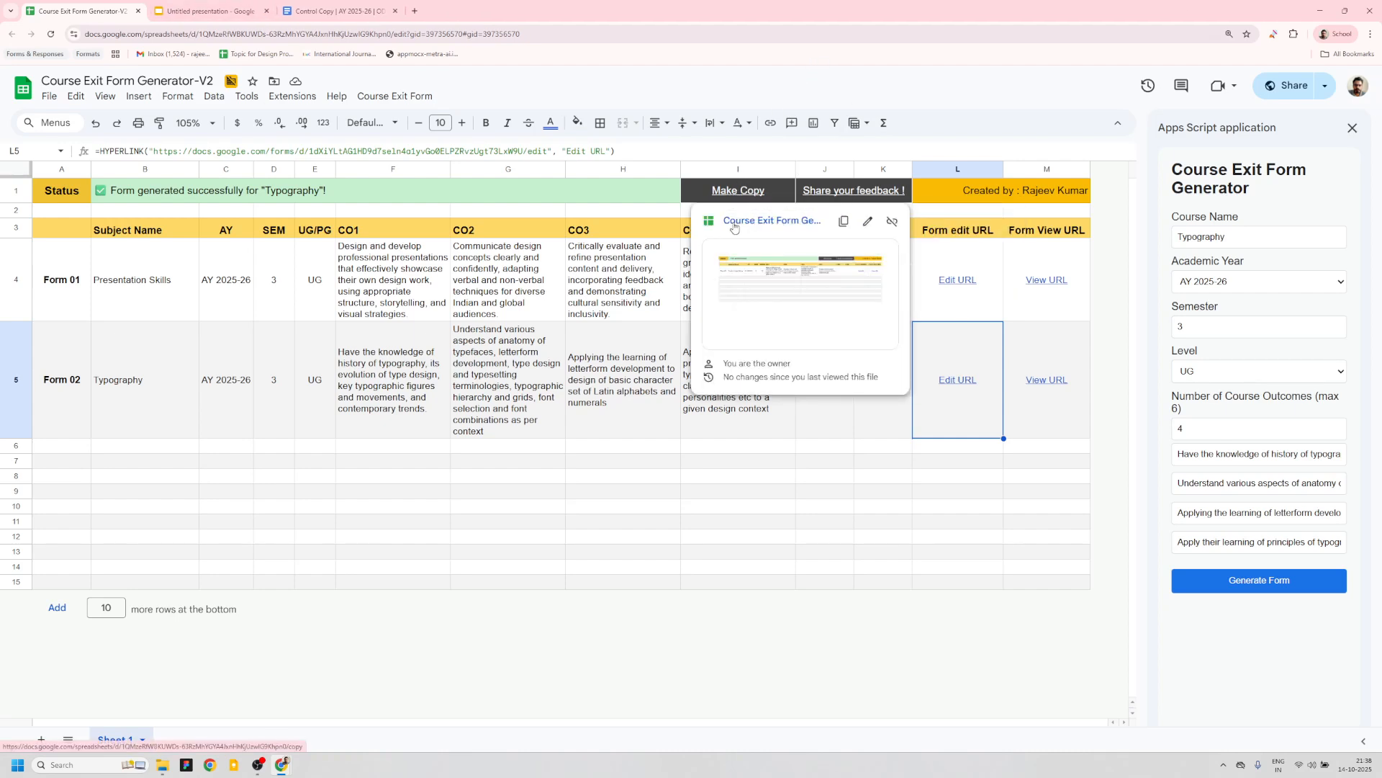
- Make a copy of the Course Exit Form Generator spreadsheet using its Make Copy link
{"action": "left_click", "coordinate": [720, 198]}
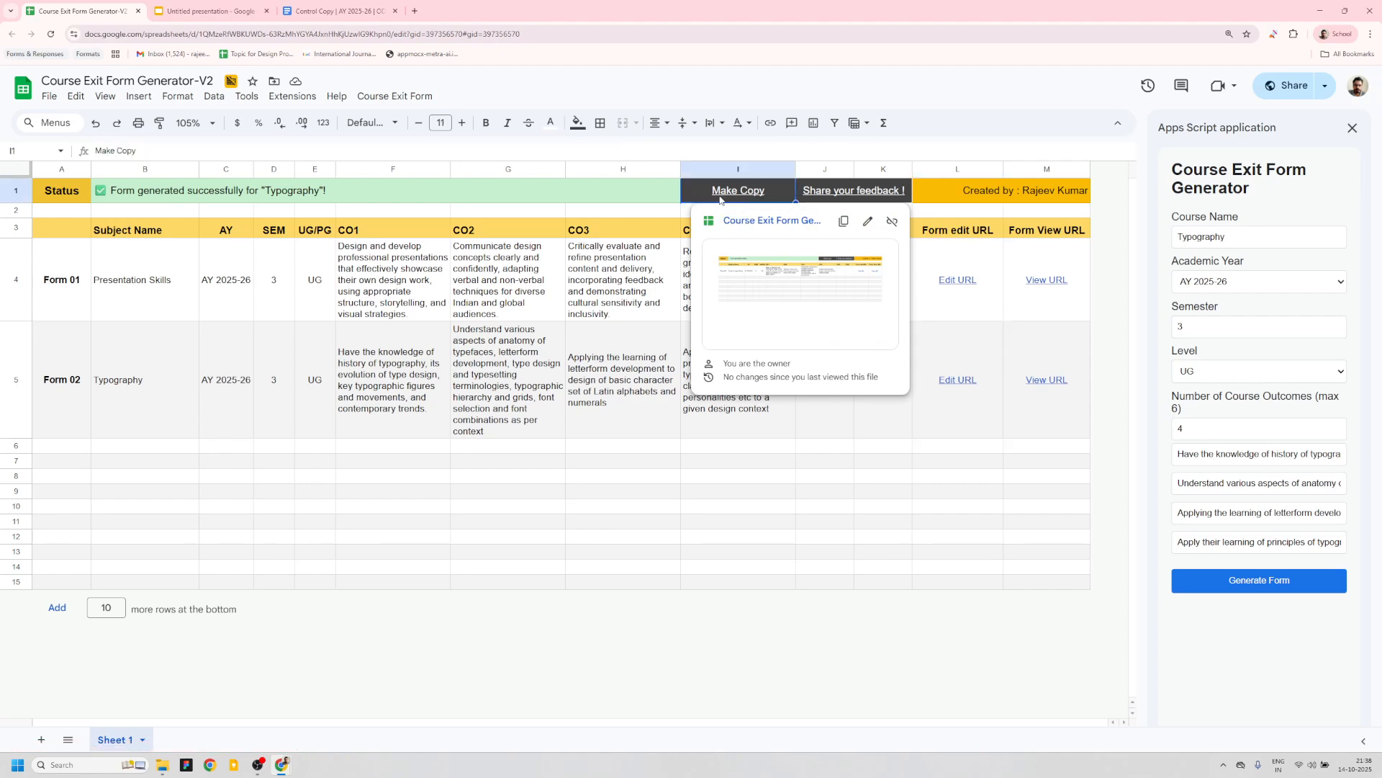
{"action": "left_click", "coordinate": [746, 223]}
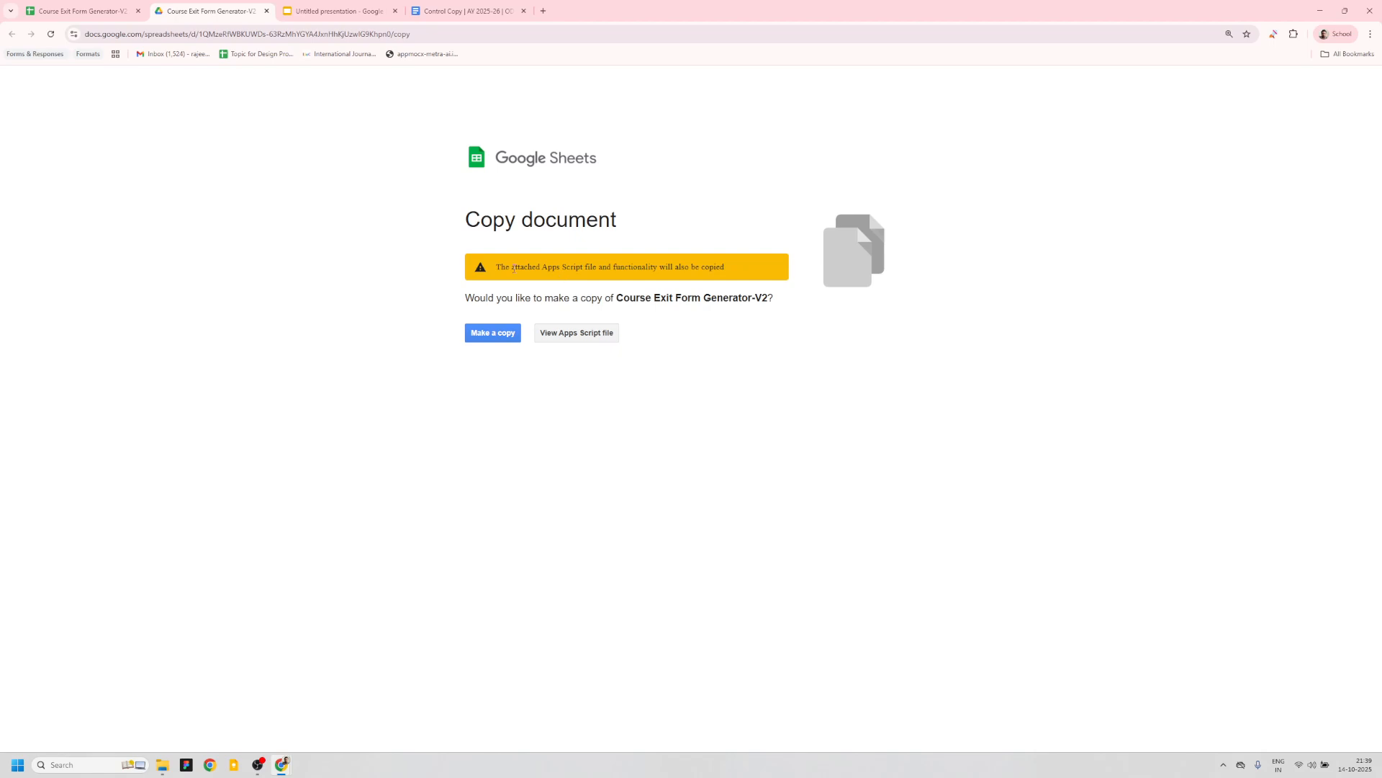
{"action": "left_click", "coordinate": [493, 335]}
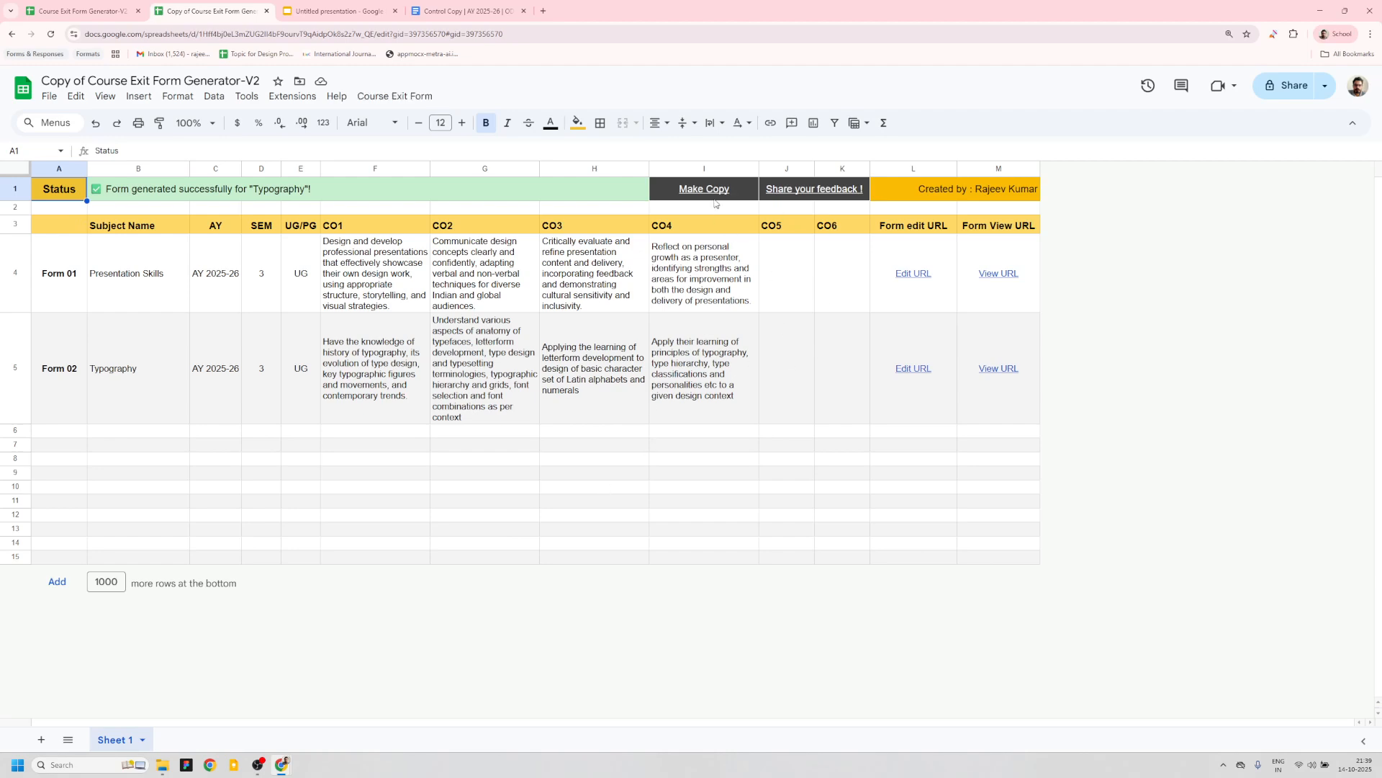
- Run Generate Form in the copied sheet, authorizing the script with all requested permissions selected
{"action": "left_click", "coordinate": [396, 97]}
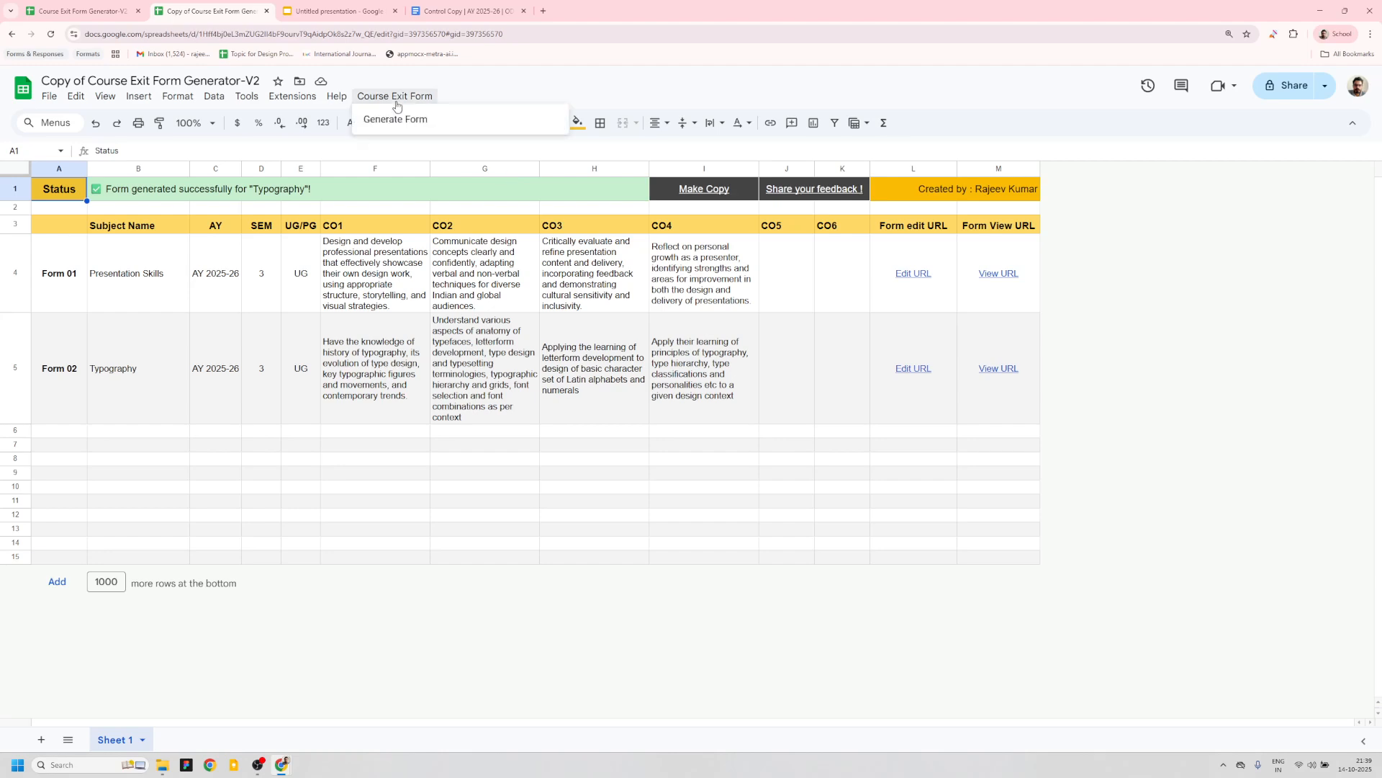
{"action": "left_click", "coordinate": [396, 120]}
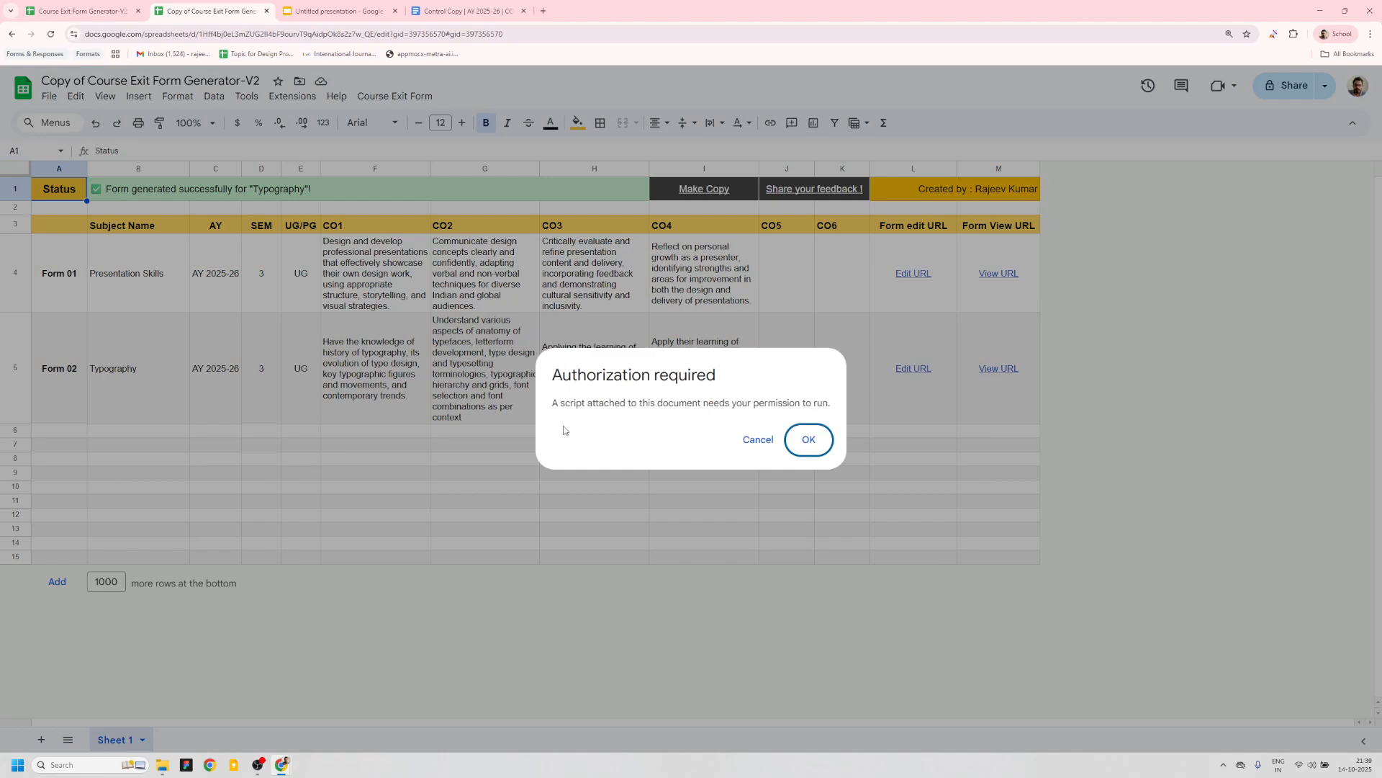
{"action": "left_click", "coordinate": [809, 440]}
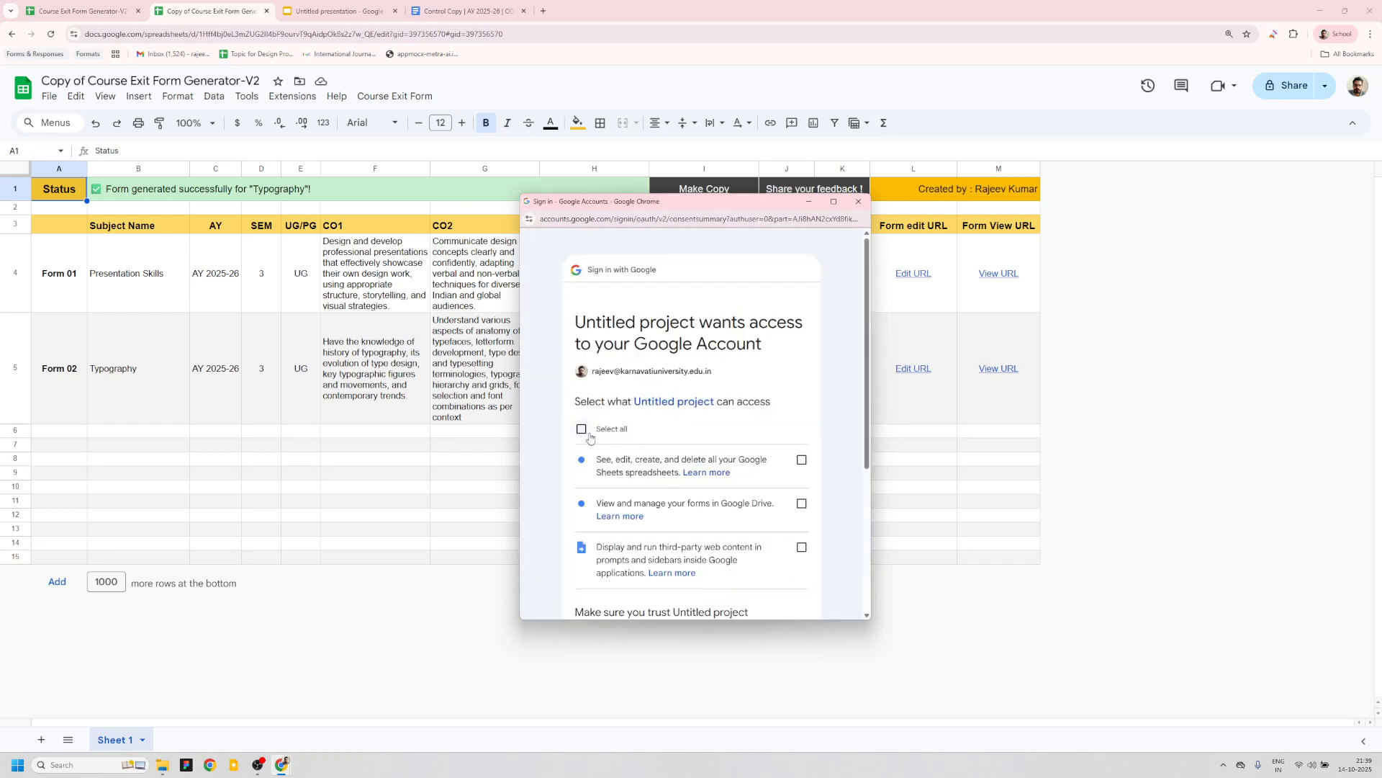
{"action": "left_click", "coordinate": [581, 429]}
{"action": "scroll", "coordinate": [628, 439], "scroll_direction": "down", "scroll_amount": 3}
{"action": "left_click", "coordinate": [751, 560]}
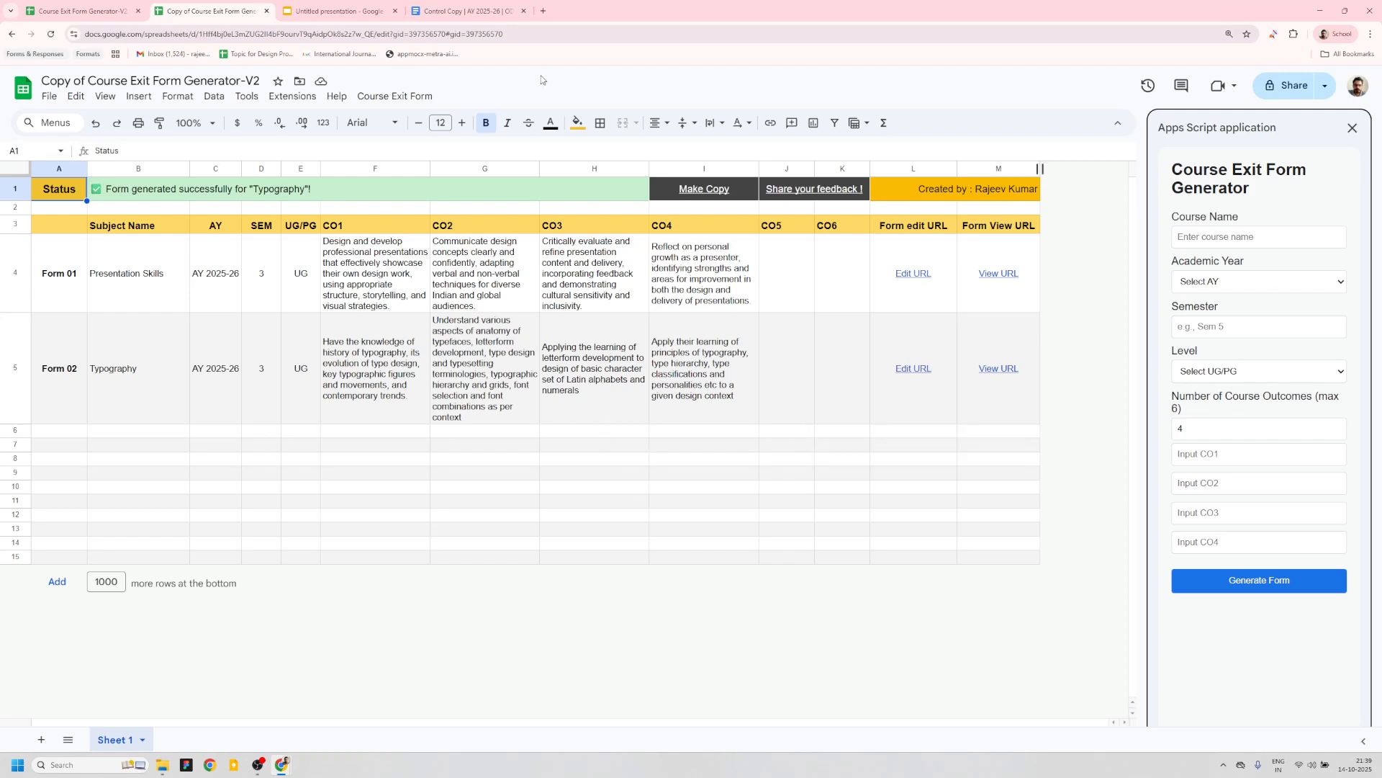
{"action": "left_click", "coordinate": [396, 96]}
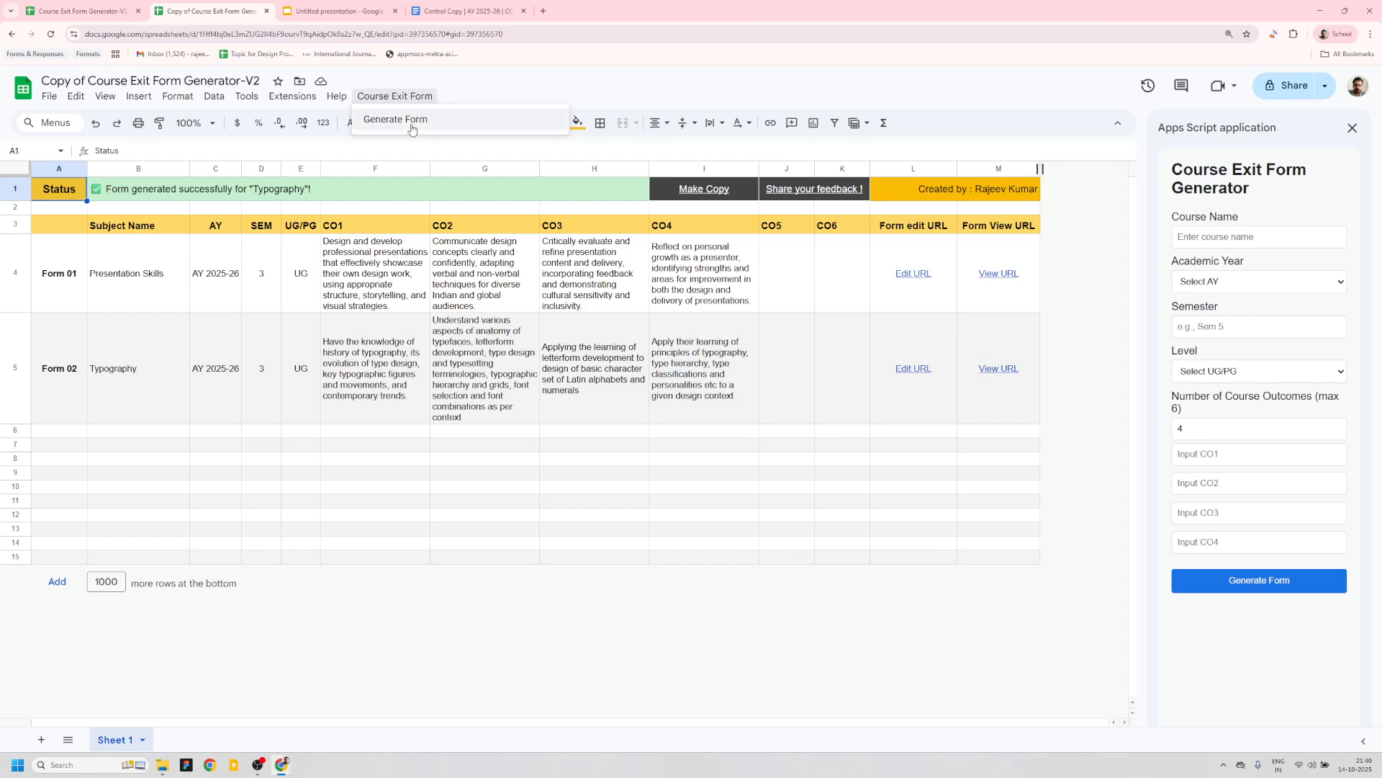
{"action": "left_click", "coordinate": [496, 92]}
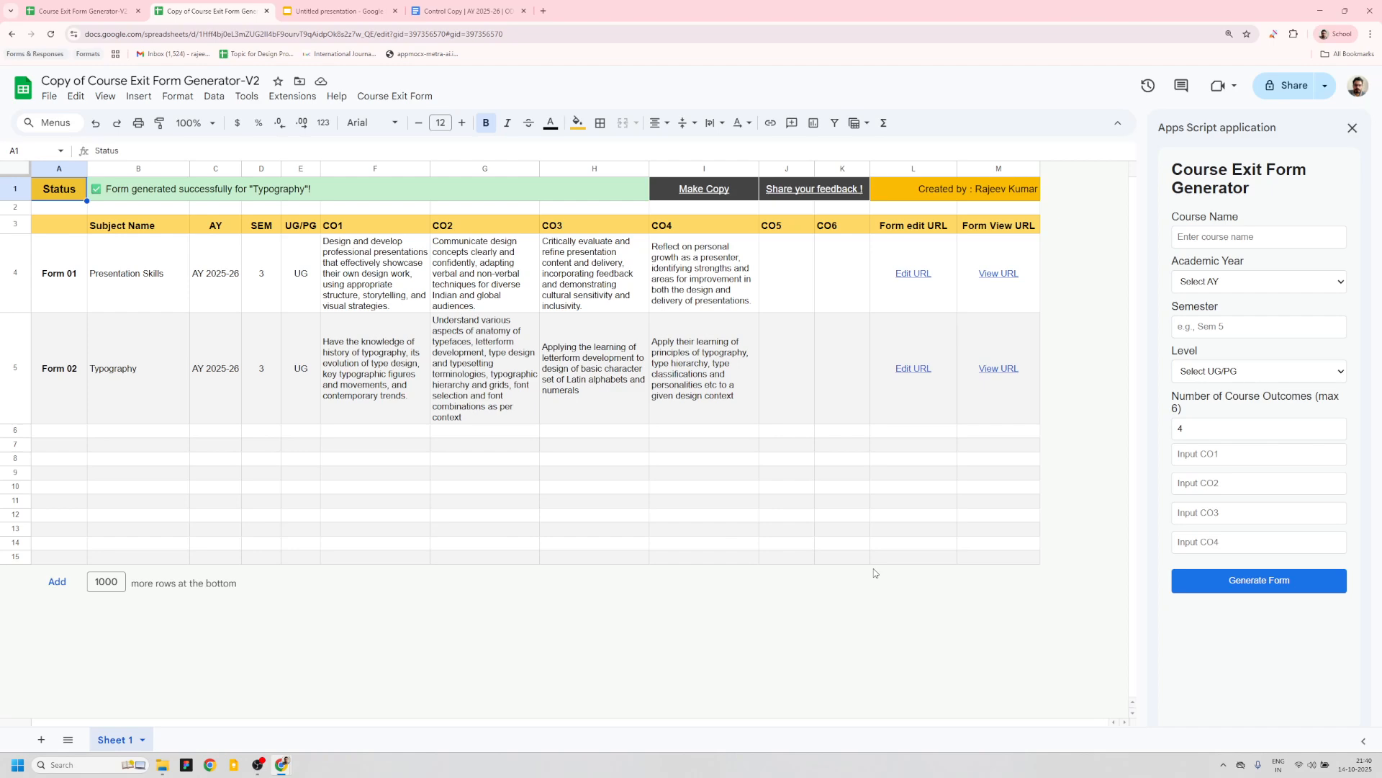
{"action": "mouse_move", "coordinate": [809, 196]}
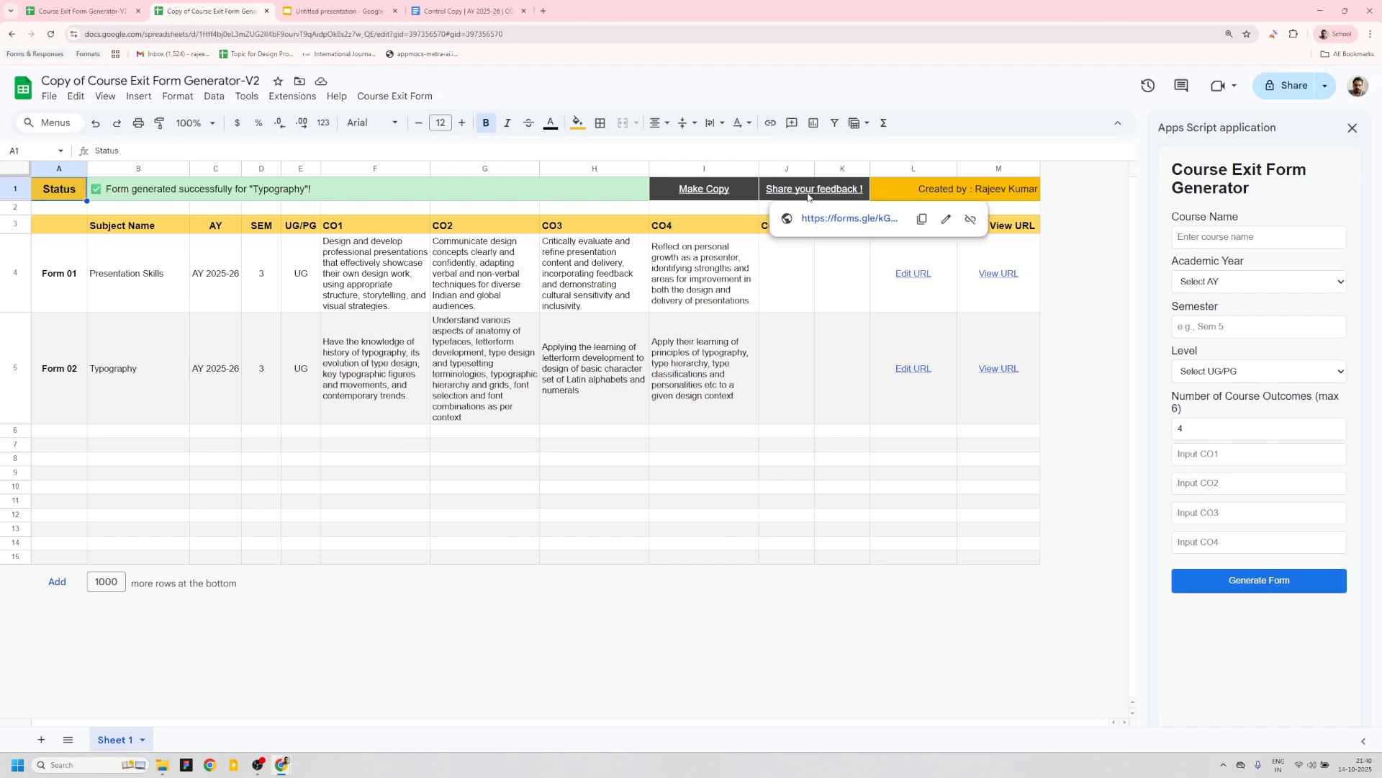